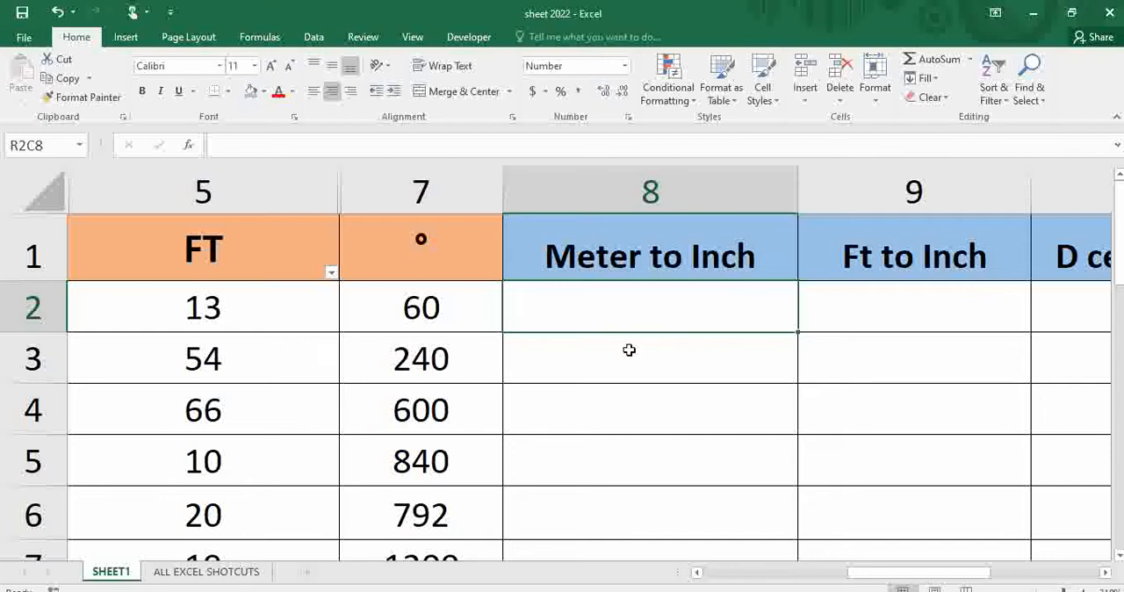
Examine the table's Year, Meter, FT and degree columns and the conversion columns beside them.
{"action": "scroll", "coordinate": [628, 350], "scroll_direction": "down", "scroll_amount": 2}
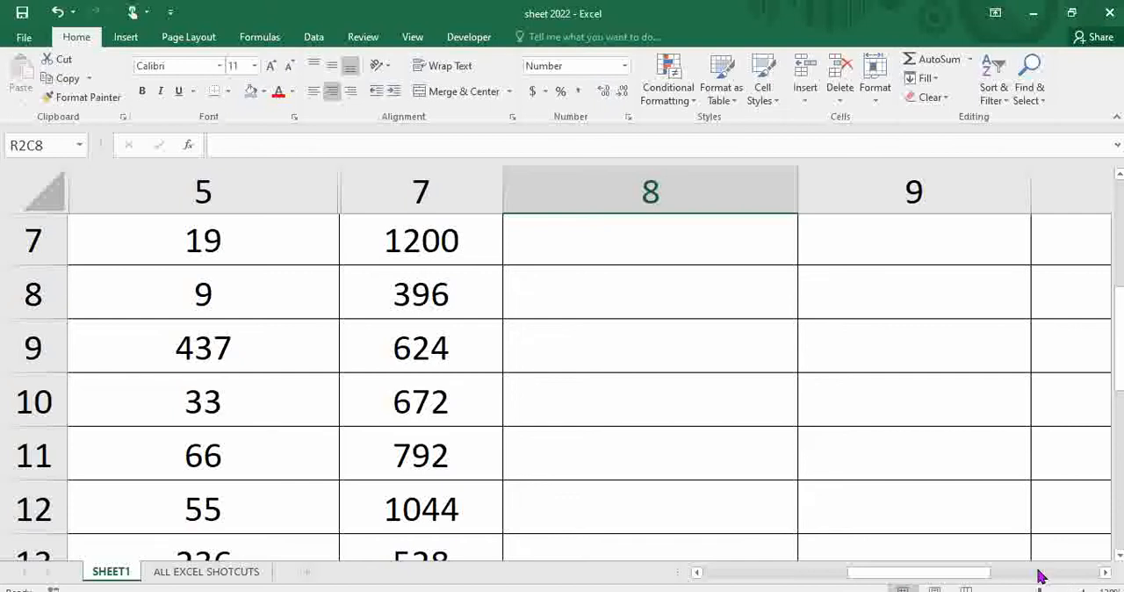
{"action": "left_click_drag", "start_coordinate": [1118, 342], "coordinate": [1118, 211]}
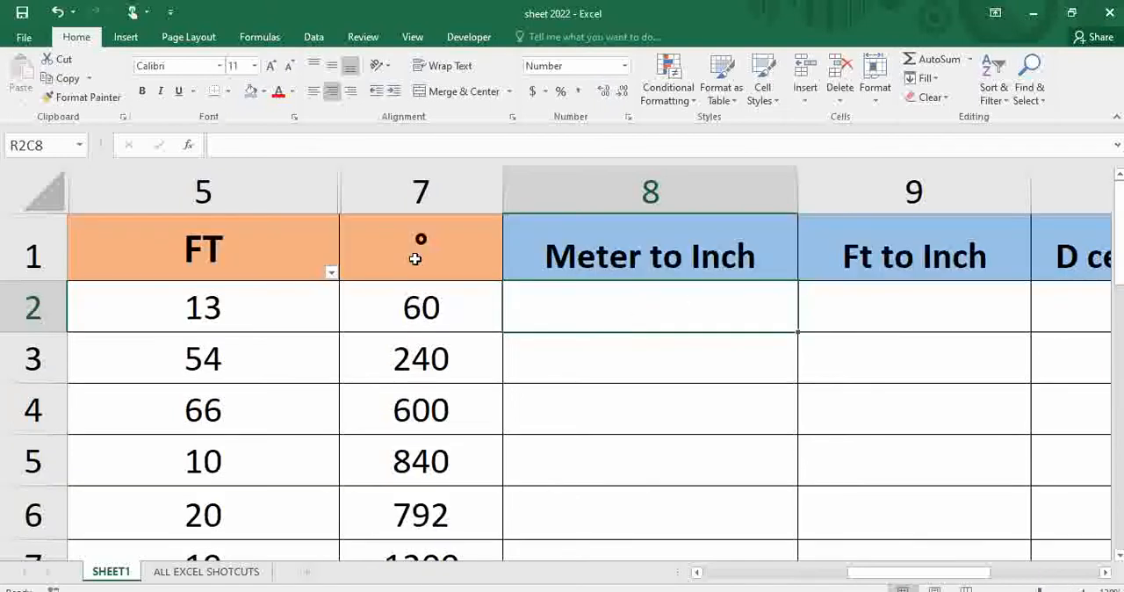
{"action": "left_click_drag", "start_coordinate": [911, 575], "coordinate": [711, 575]}
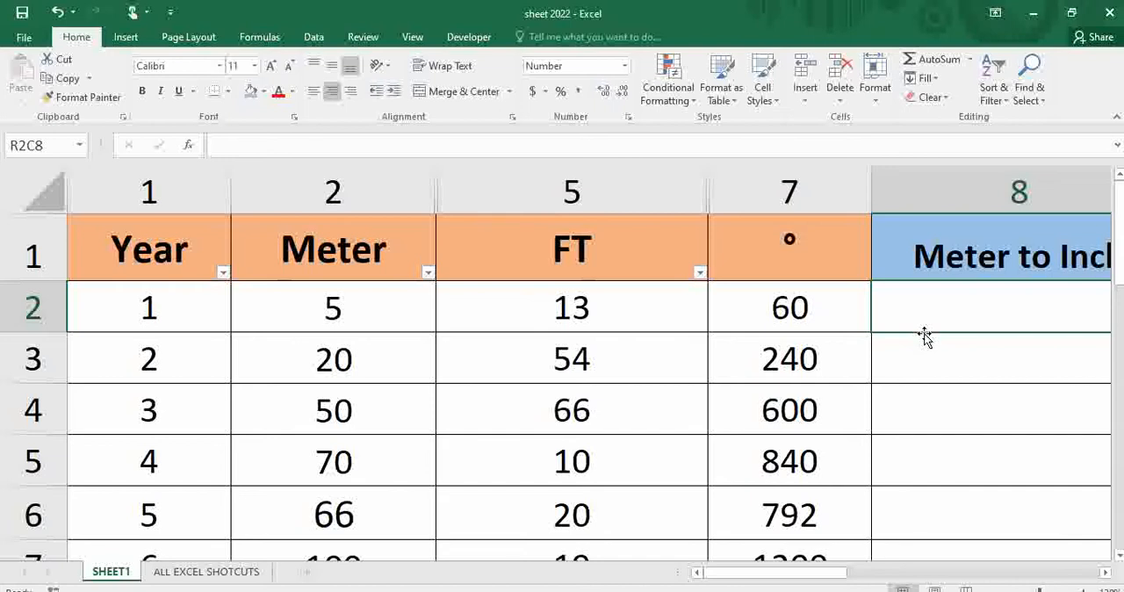
{"action": "left_click", "coordinate": [414, 38]}
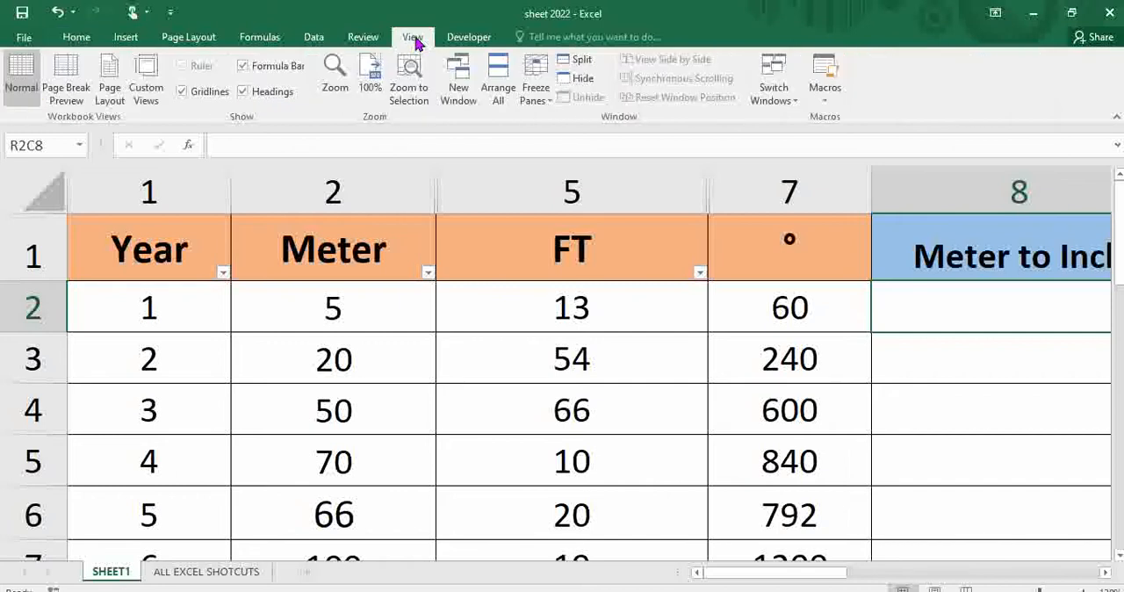
{"action": "left_click", "coordinate": [371, 88]}
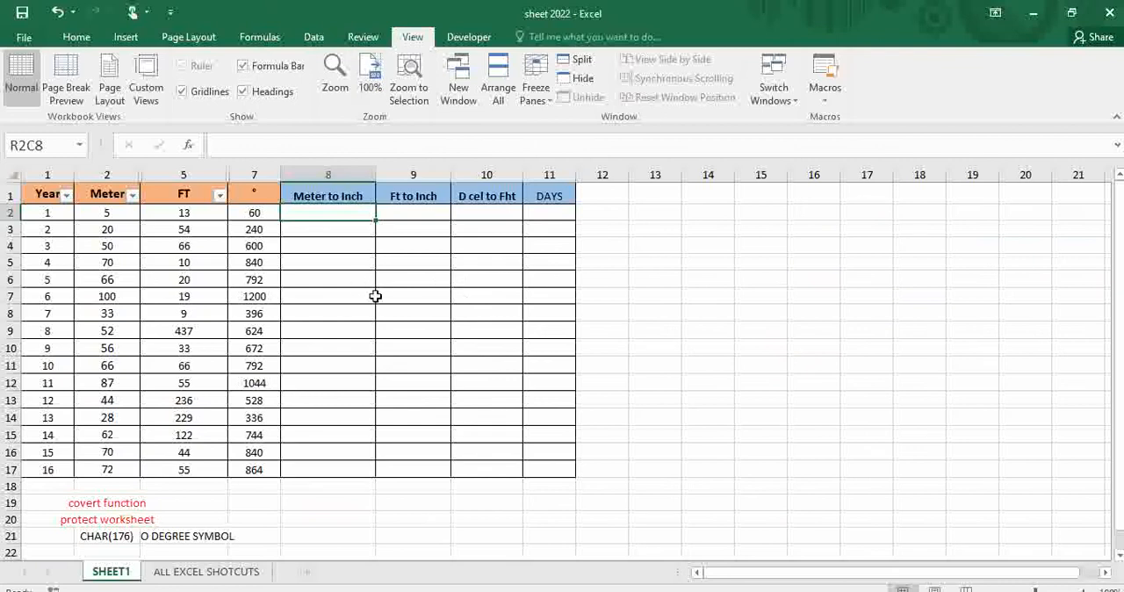
{"action": "left_click", "coordinate": [553, 318]}
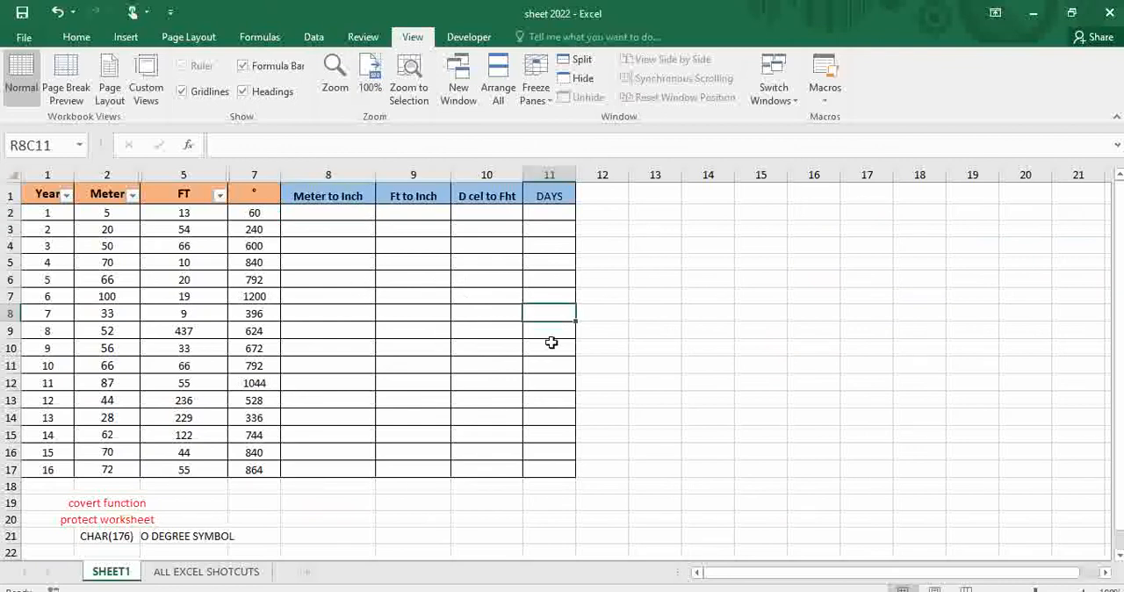
{"action": "scroll", "coordinate": [654, 341], "scroll_direction": "up", "scroll_amount": 6, "text": "ctrl"}
{"action": "scroll", "coordinate": [461, 324], "scroll_direction": "up", "scroll_amount": 1, "text": "ctrl"}
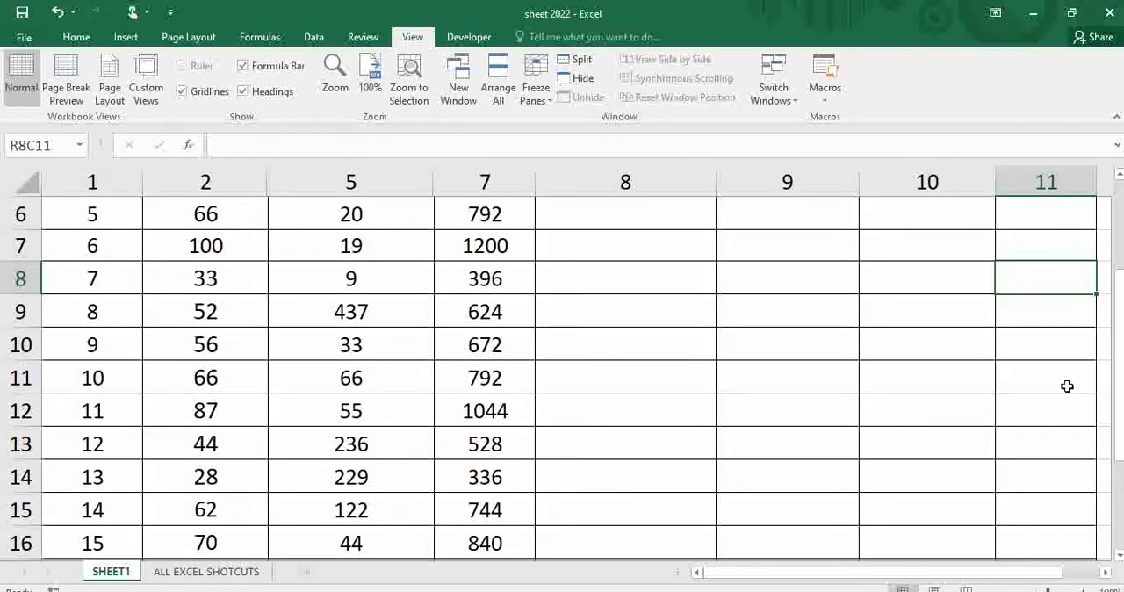
{"action": "left_click_drag", "start_coordinate": [1119, 386], "coordinate": [1119, 299]}
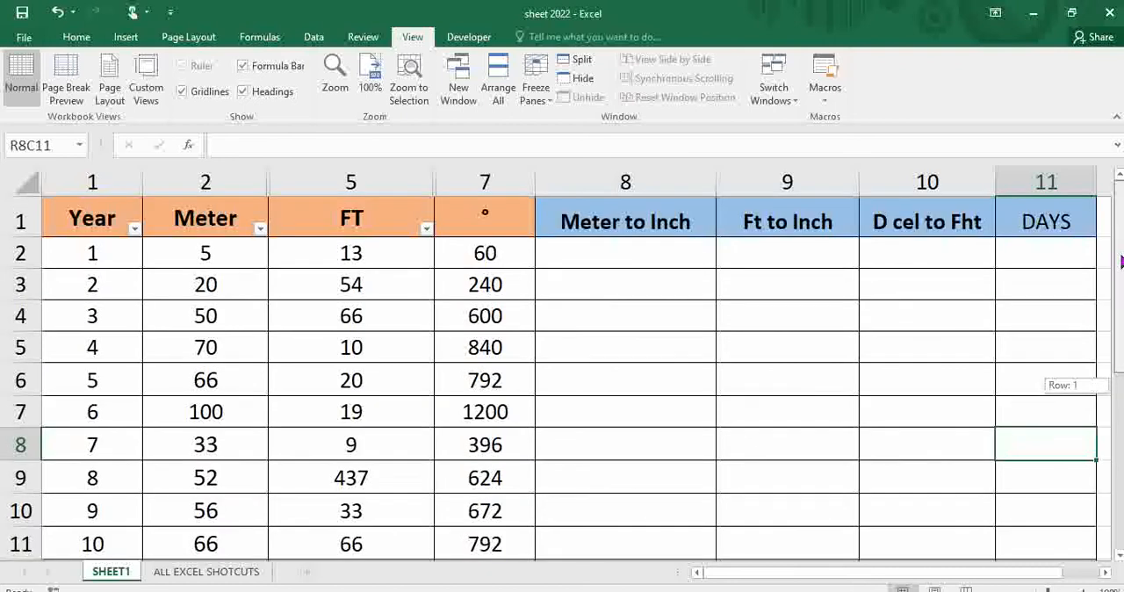
{"action": "left_click", "coordinate": [575, 260]}
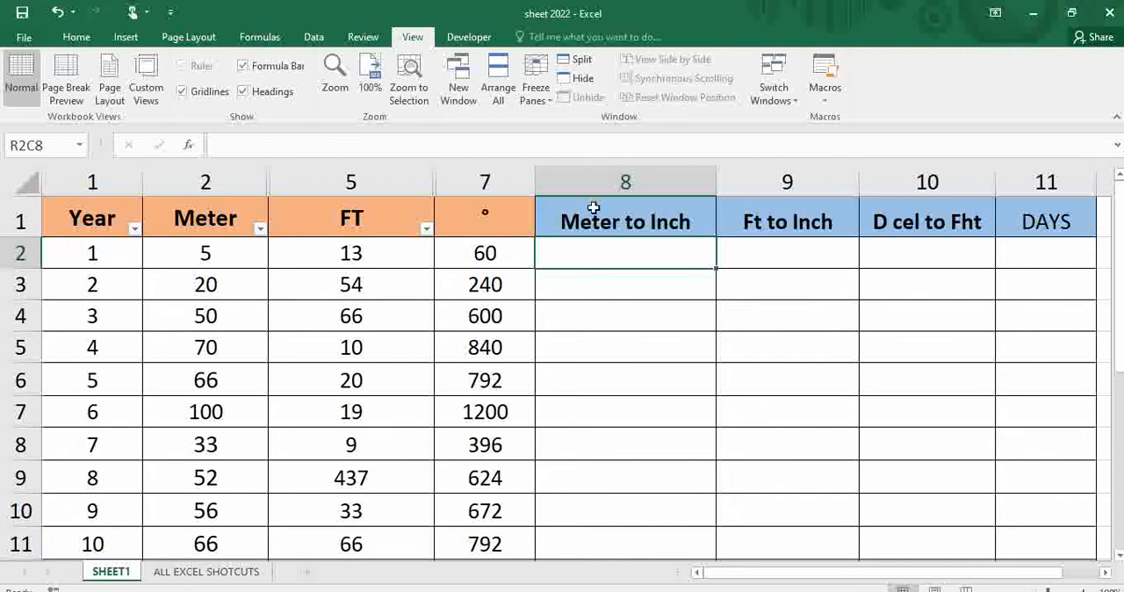
{"action": "left_click", "coordinate": [487, 227]}
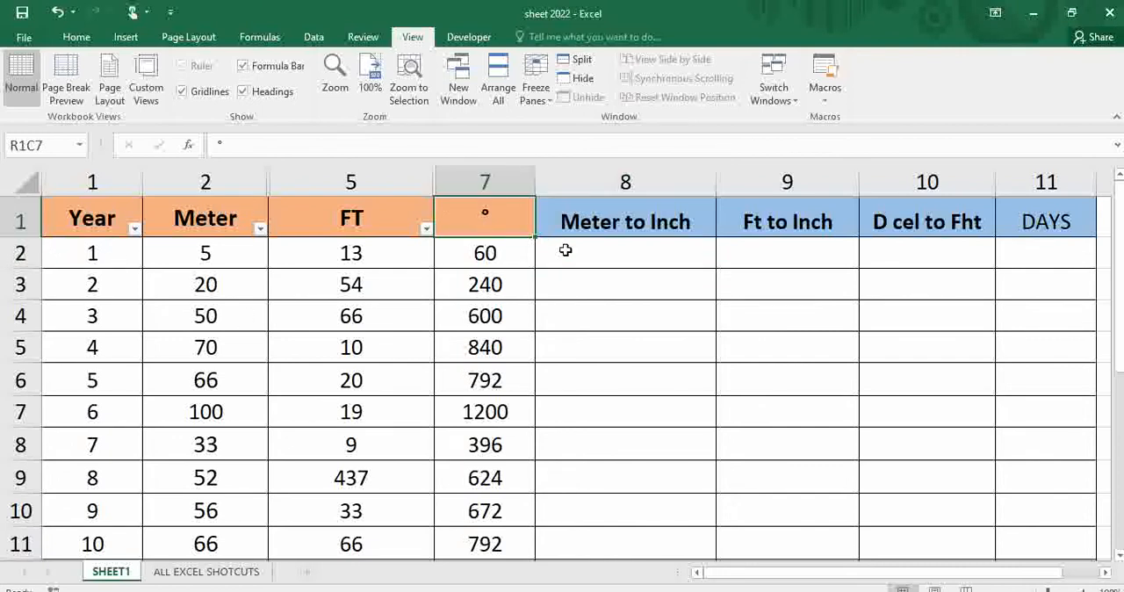
Enter =CONVERT(RC[-6],"m","in") in row 2 of the Meter to Inch column and fill it down to row 14.
{"action": "left_click", "coordinate": [594, 254]}
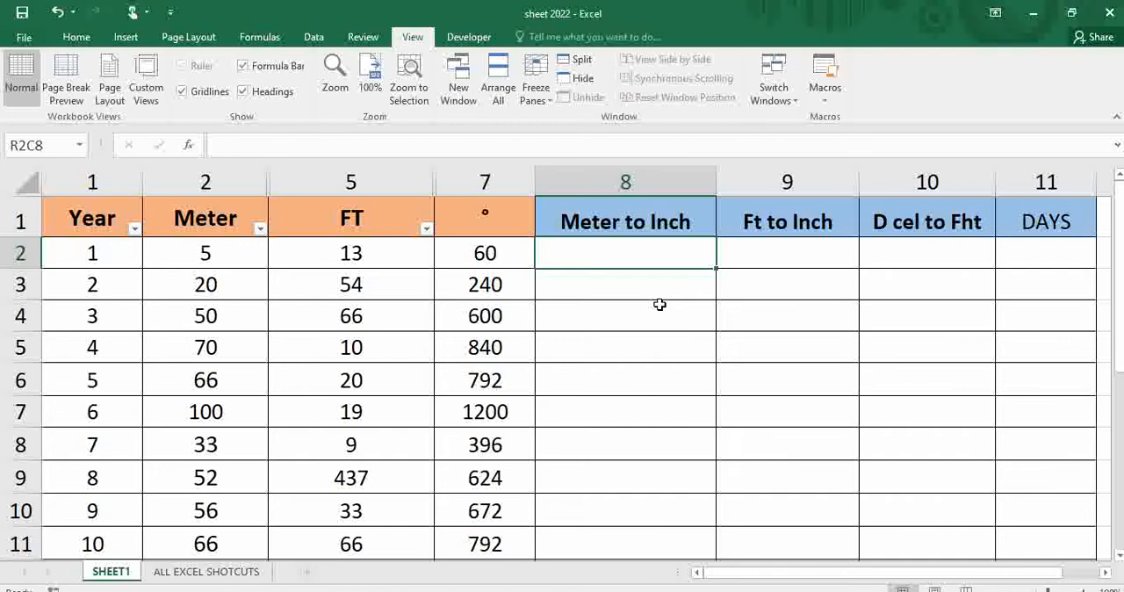
{"action": "type", "text": "="}
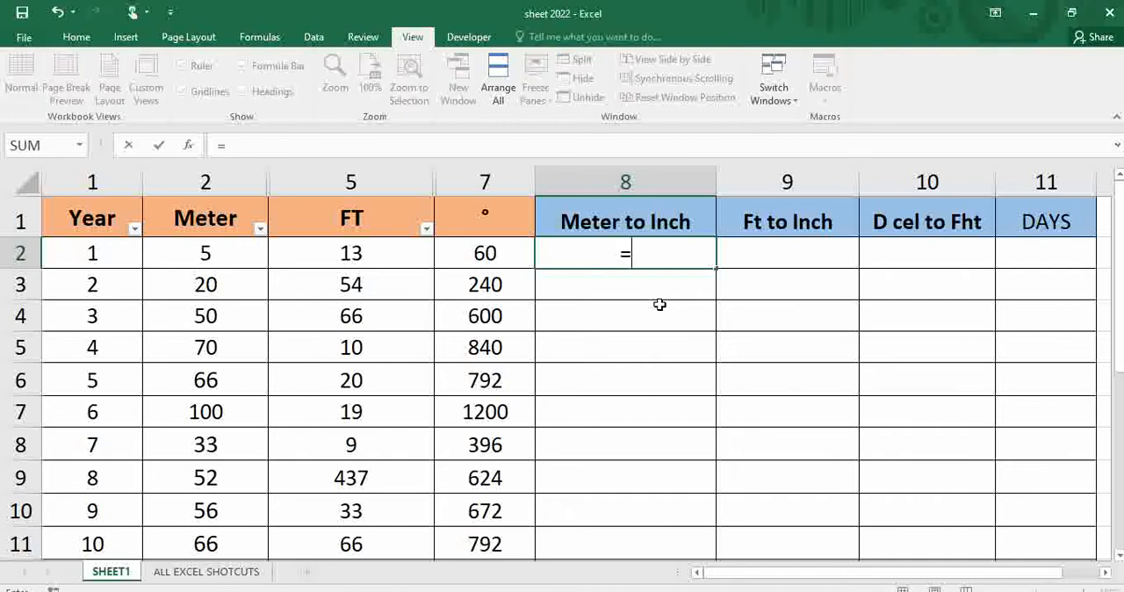
{"action": "type", "text": "convert"}
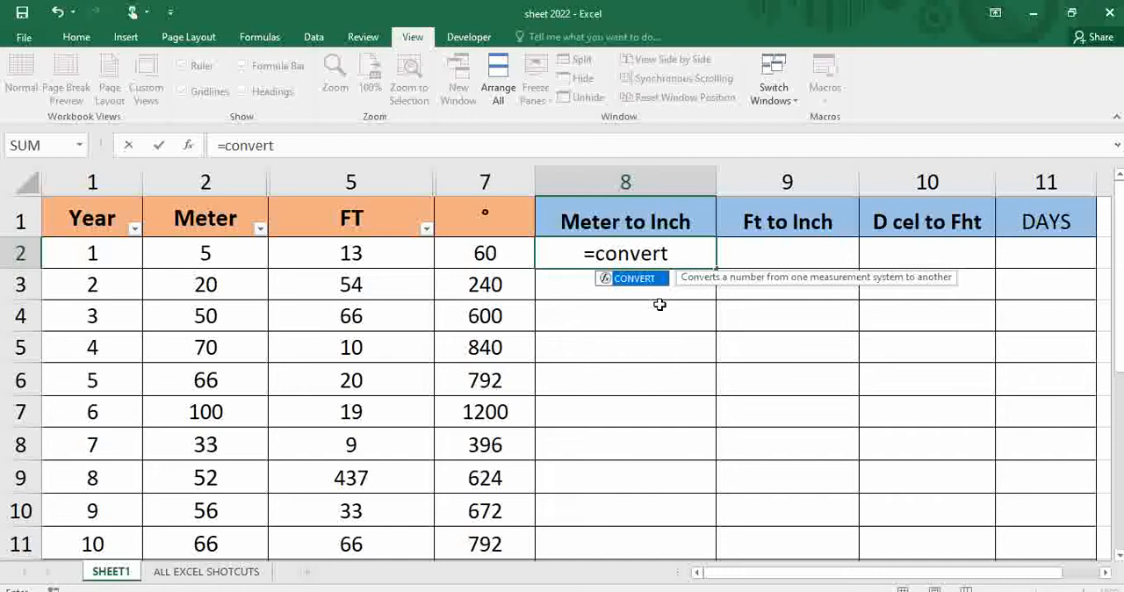
{"action": "key", "text": "Tab"}
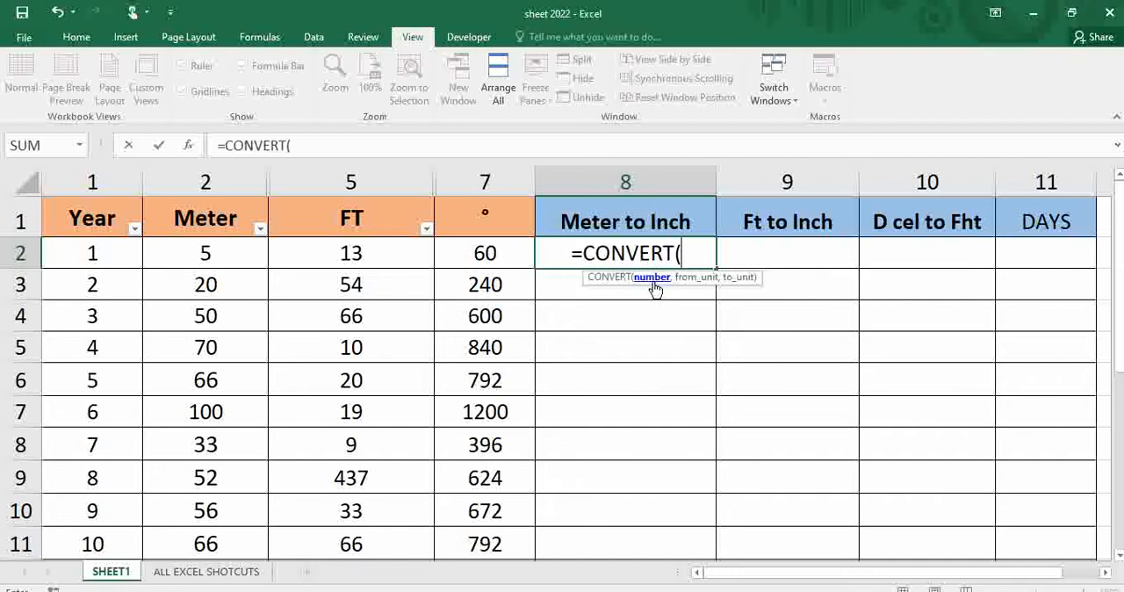
{"action": "left_click", "coordinate": [228, 251]}
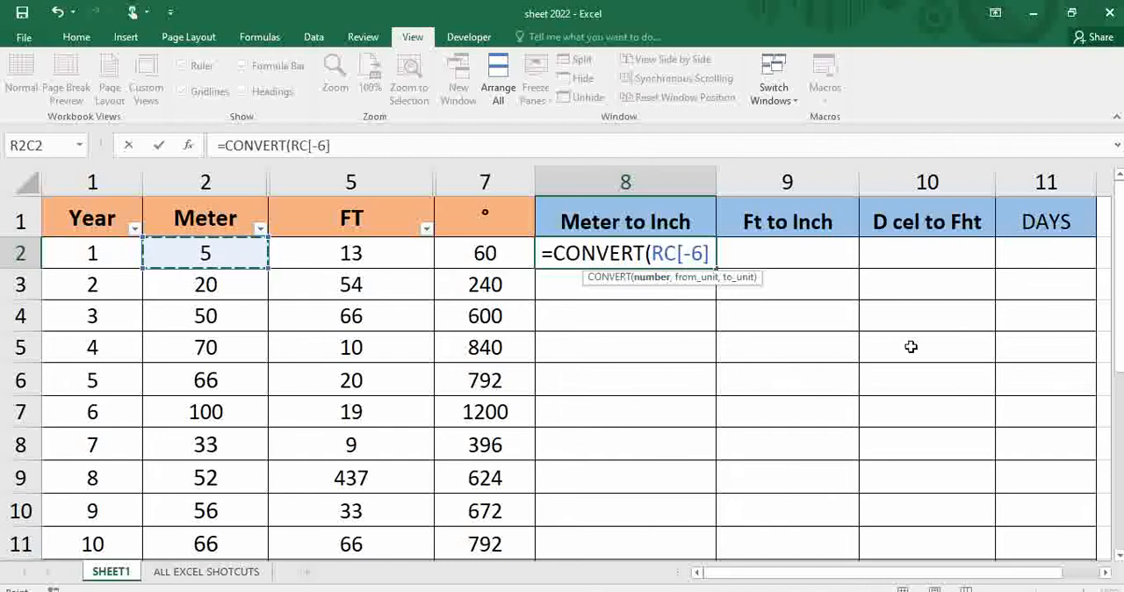
{"action": "type", "text": ","}
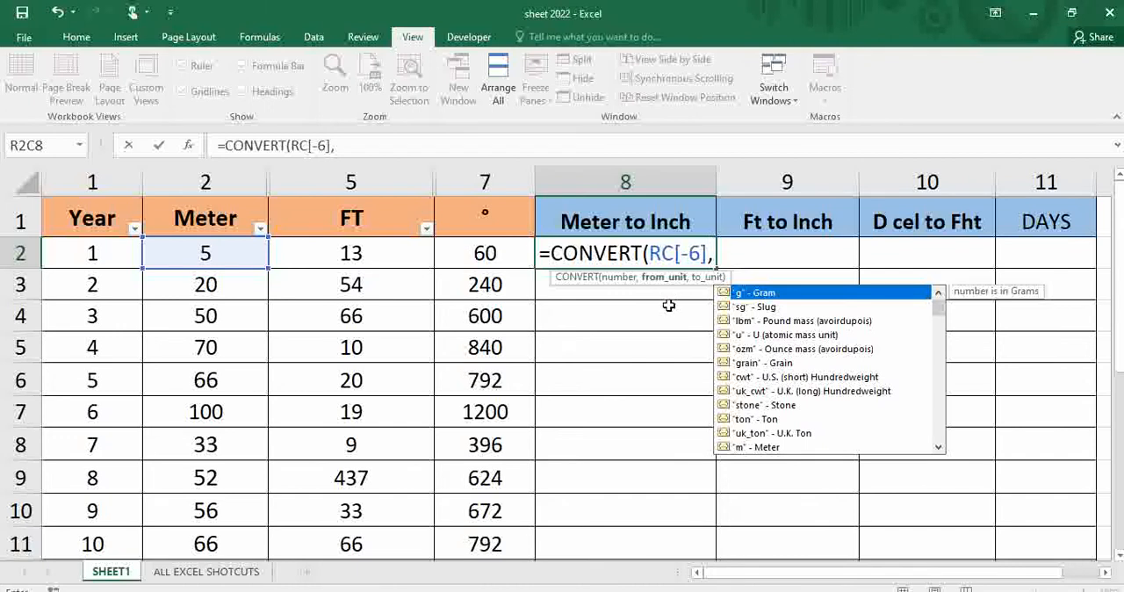
{"action": "double_click", "coordinate": [763, 447]}
{"action": "type", "text": ","}
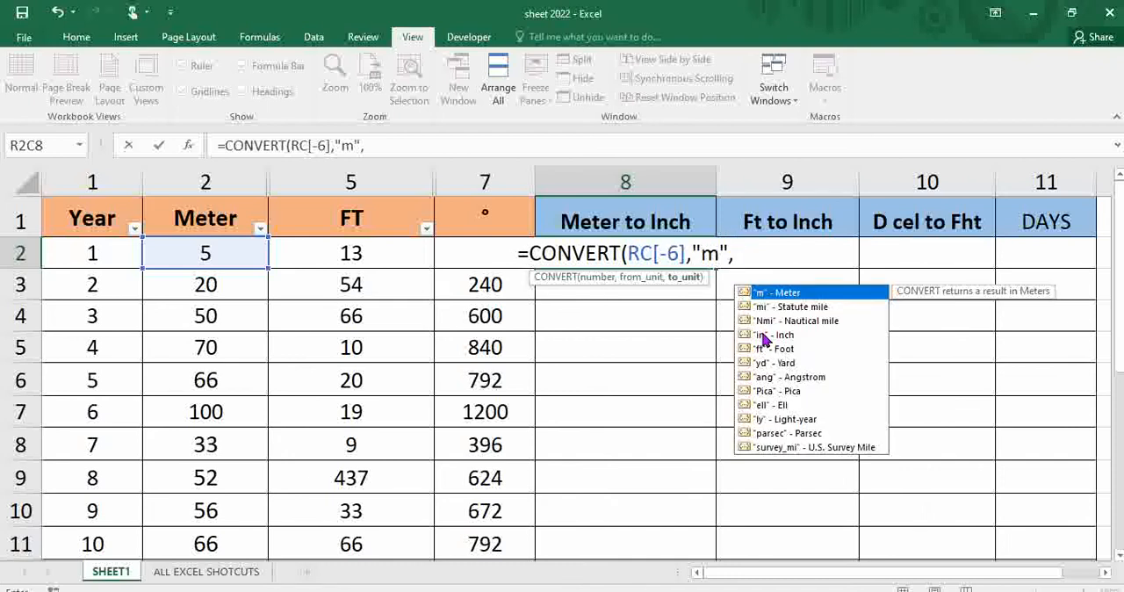
{"action": "double_click", "coordinate": [762, 336]}
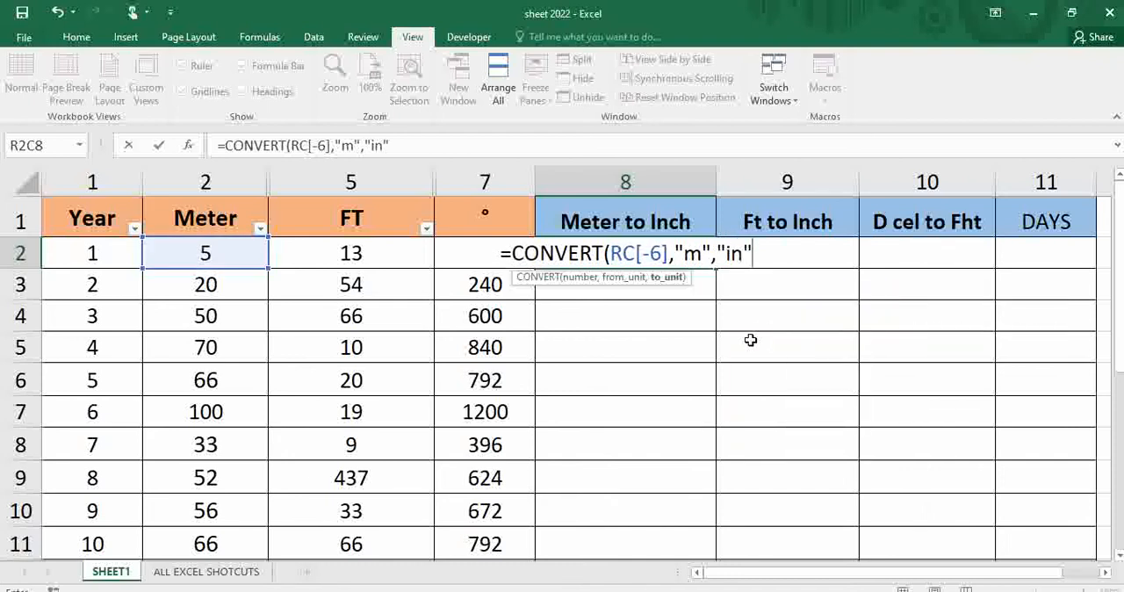
{"action": "type", "text": ")"}
{"action": "key", "text": "Return"}
{"action": "left_click", "coordinate": [684, 249]}
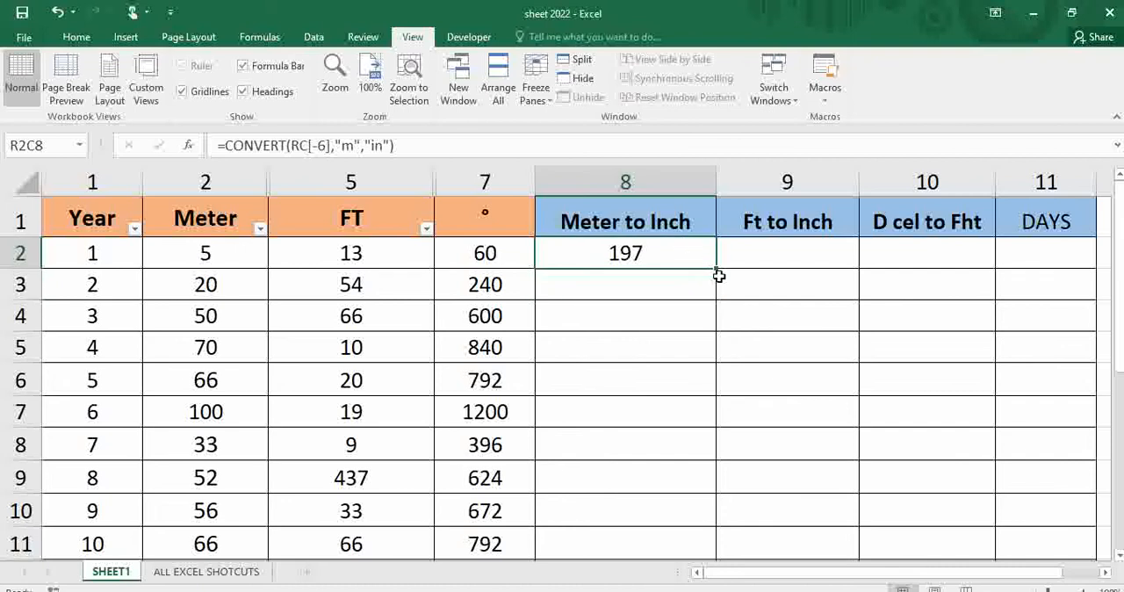
{"action": "left_click_drag", "start_coordinate": [717, 268], "coordinate": [718, 452]}
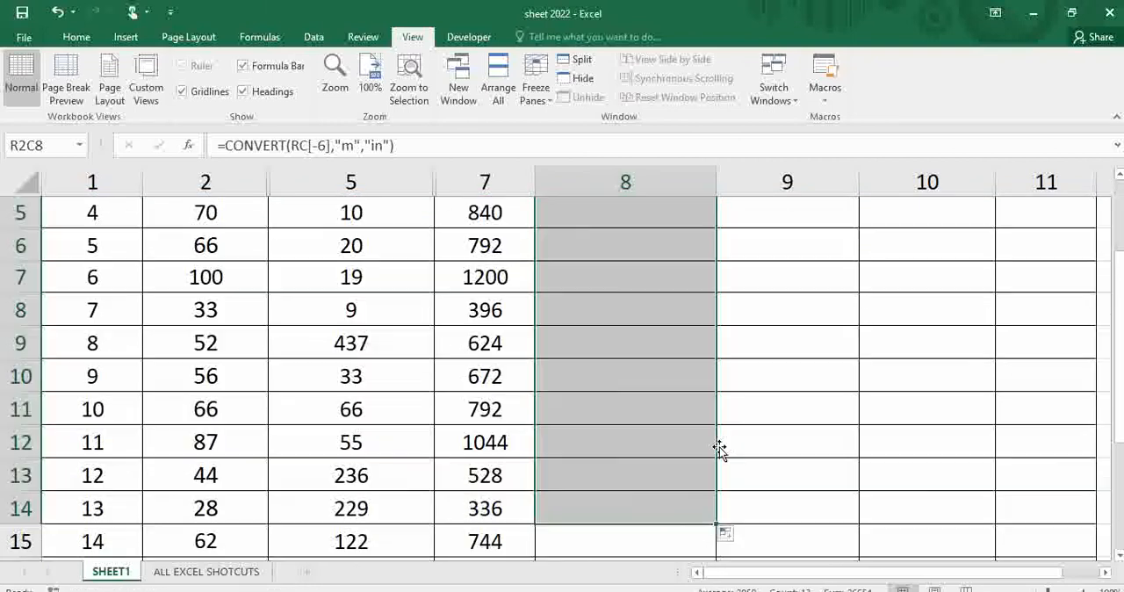
Review the converted values in the Meter to Inch column against the source columns.
{"action": "scroll", "coordinate": [737, 412], "scroll_direction": "up", "scroll_amount": 3, "text": "ctrl"}
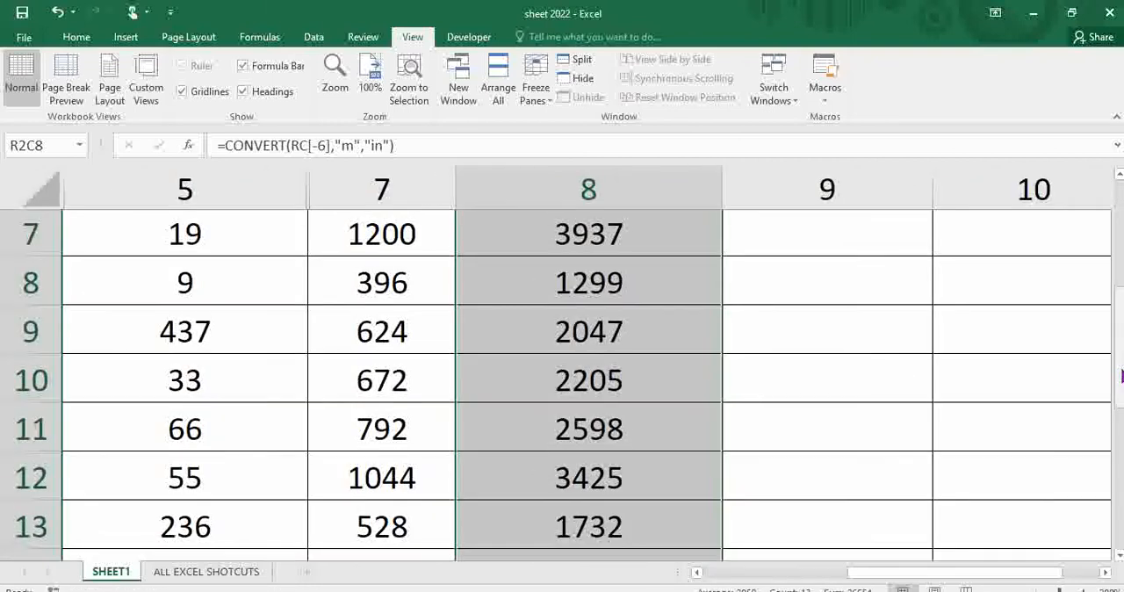
{"action": "left_click_drag", "start_coordinate": [1120, 374], "coordinate": [1119, 365]}
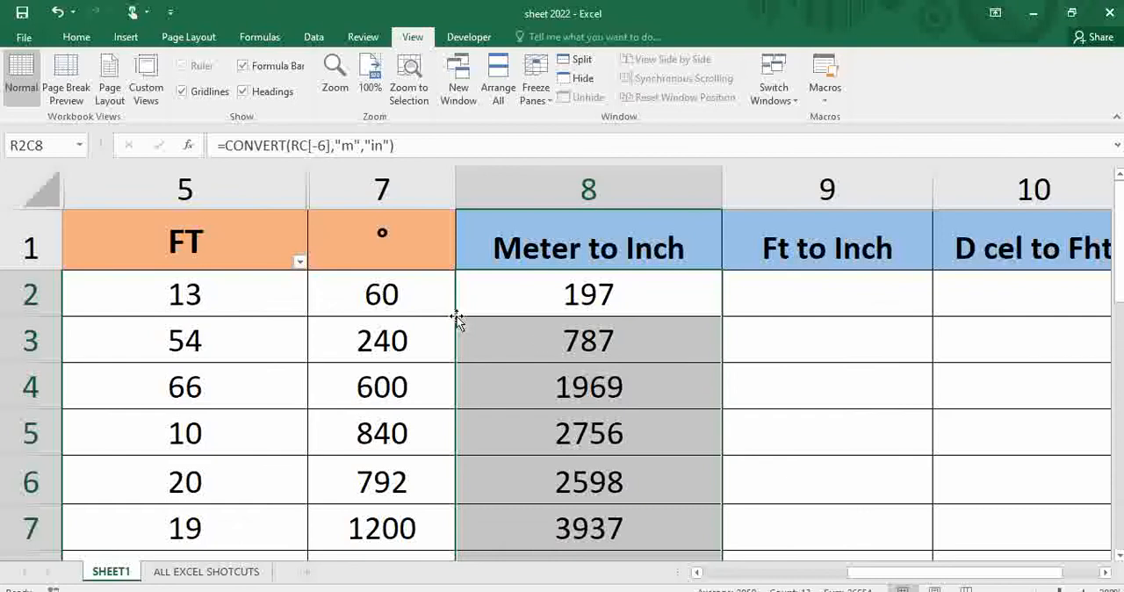
{"action": "scroll", "coordinate": [605, 340], "scroll_direction": "down", "scroll_amount": 3}
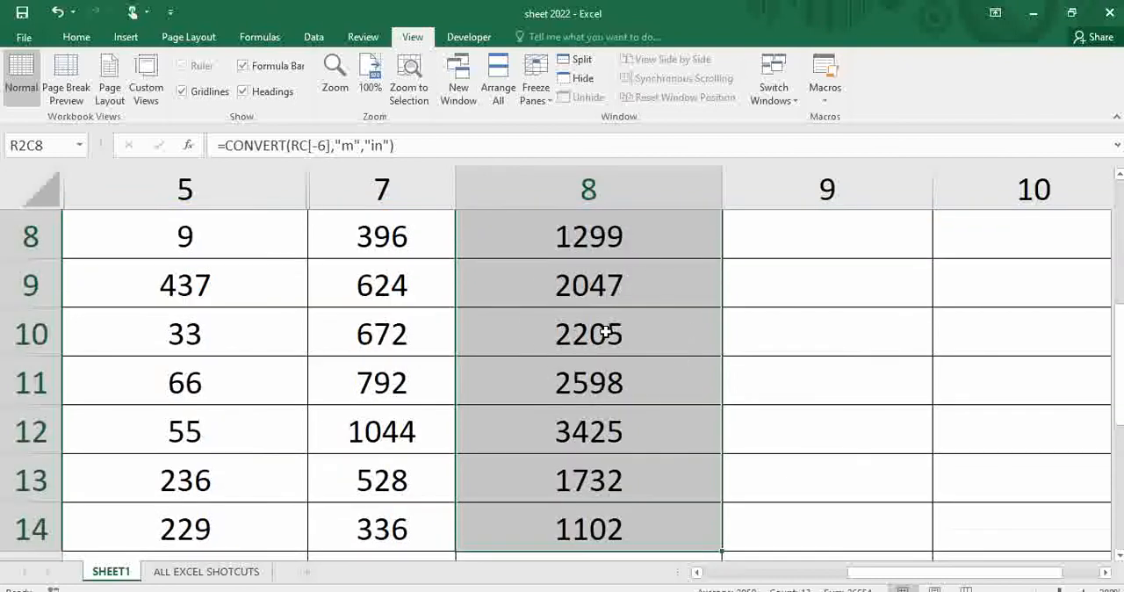
{"action": "scroll", "coordinate": [605, 332], "scroll_direction": "up", "scroll_amount": 2, "text": "ctrl"}
{"action": "scroll", "coordinate": [605, 328], "scroll_direction": "up", "scroll_amount": 3}
{"action": "key", "text": "ctrl"}
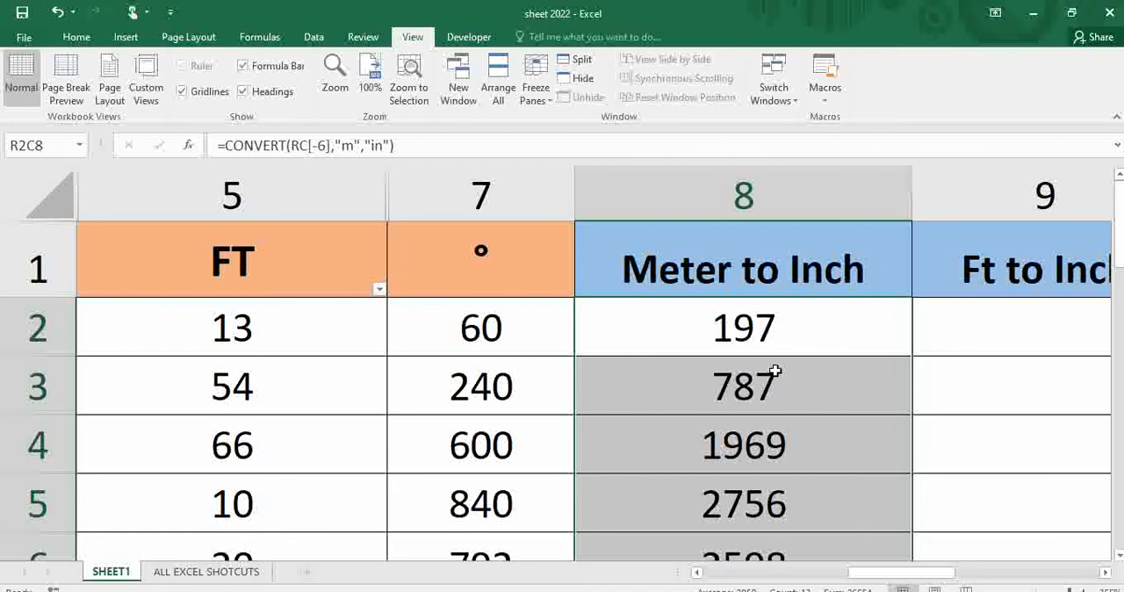
{"action": "scroll", "coordinate": [832, 369], "scroll_direction": "down", "scroll_amount": 3, "text": "ctrl"}
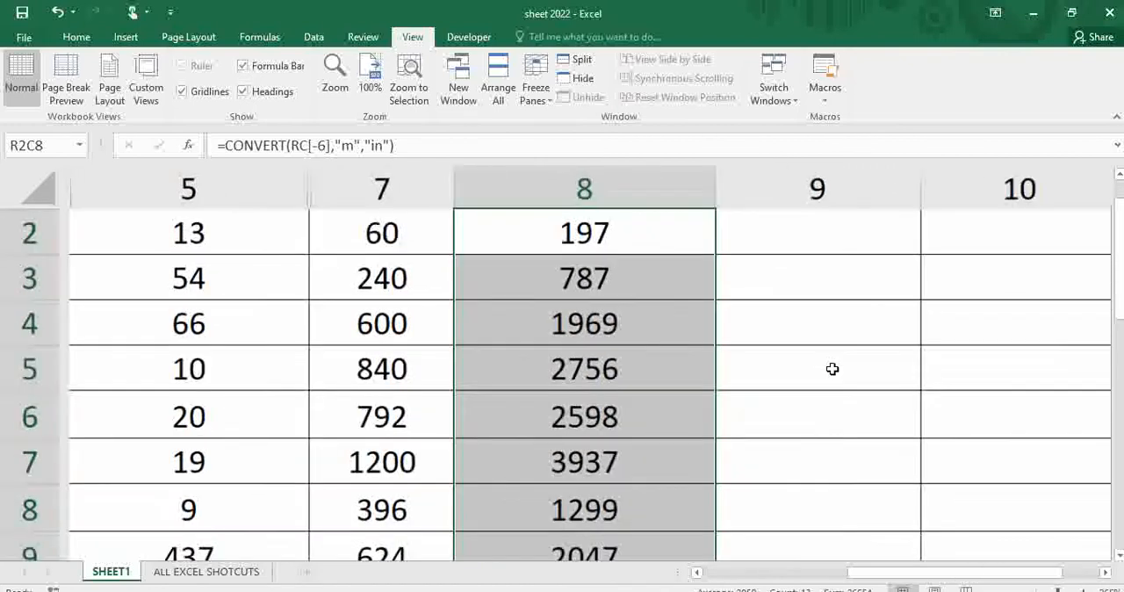
{"action": "scroll", "coordinate": [831, 369], "scroll_direction": "down", "scroll_amount": 2, "text": "ctrl"}
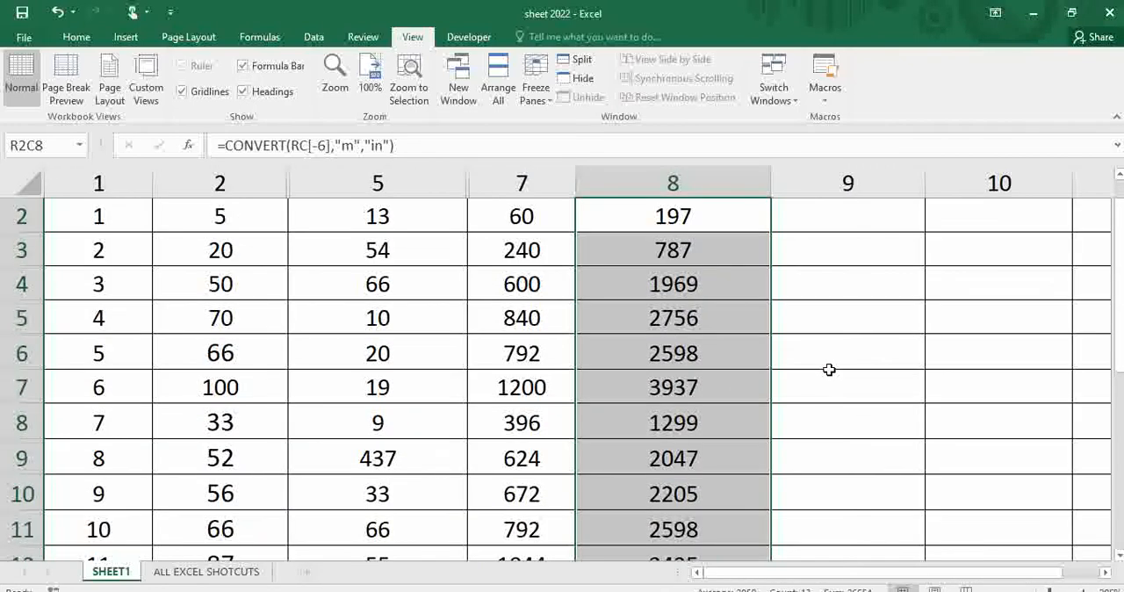
{"action": "scroll", "coordinate": [829, 369], "scroll_direction": "down", "scroll_amount": 2, "text": "ctrl"}
Start a CONVERT formula in row 2 of the Ft to Inch column, using the row's FT value RC[-4] as the number.
{"action": "left_click", "coordinate": [509, 226]}
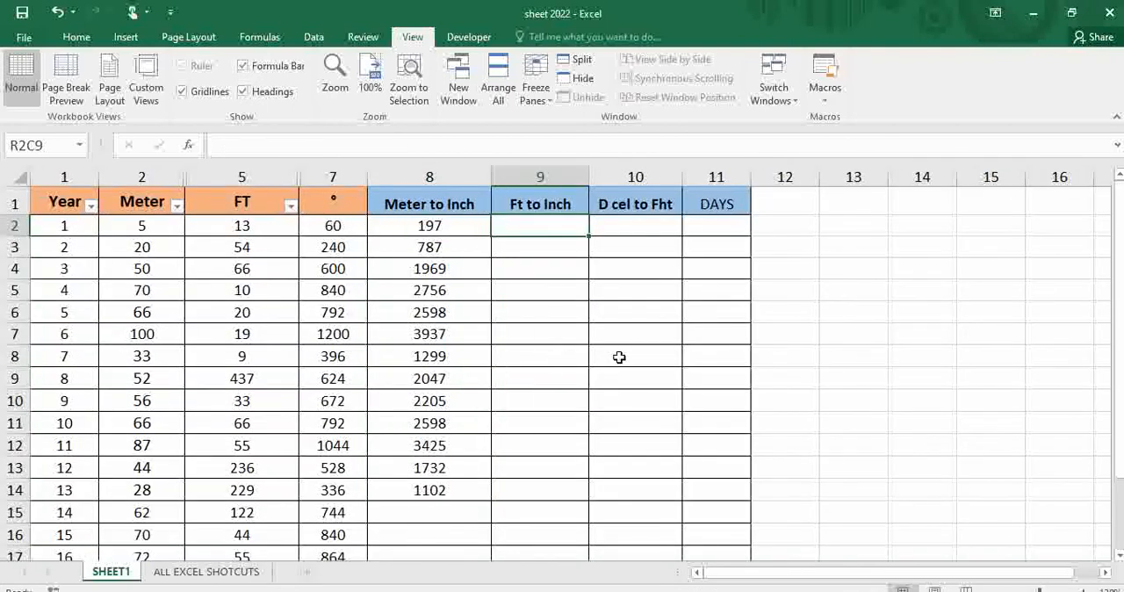
{"action": "scroll", "coordinate": [619, 357], "scroll_direction": "up", "scroll_amount": 3, "text": "ctrl"}
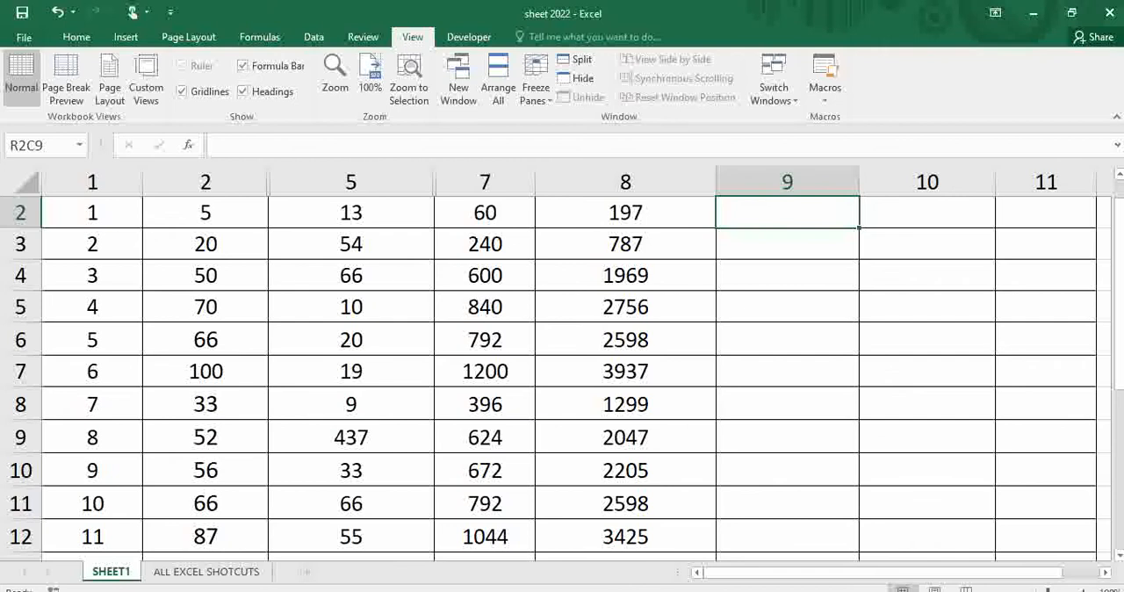
{"action": "left_click_drag", "start_coordinate": [1119, 372], "coordinate": [1118, 230]}
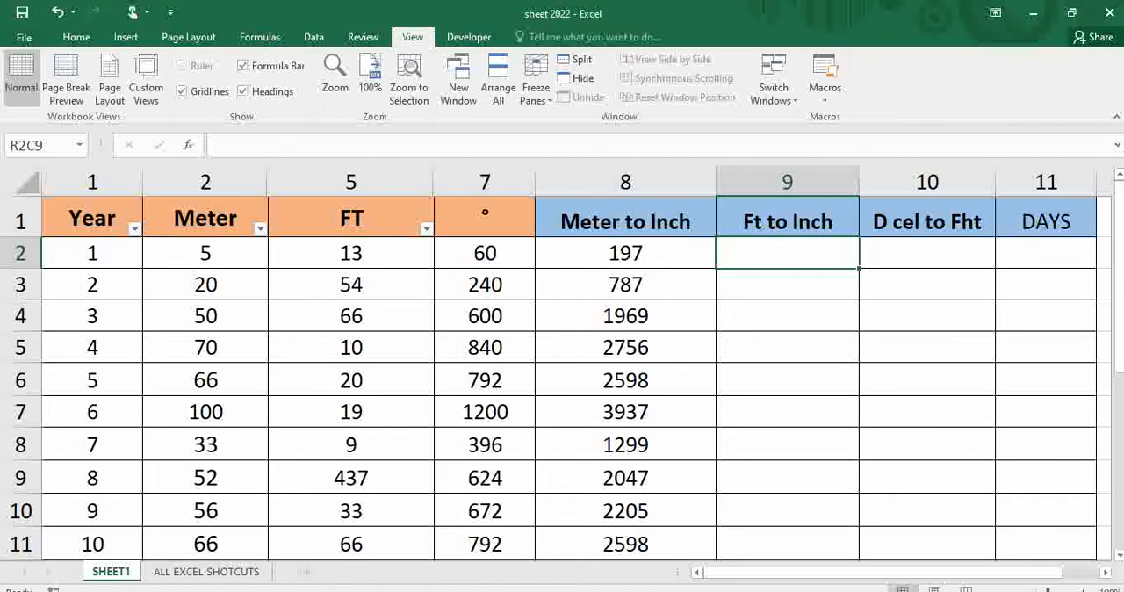
{"action": "type", "text": "="}
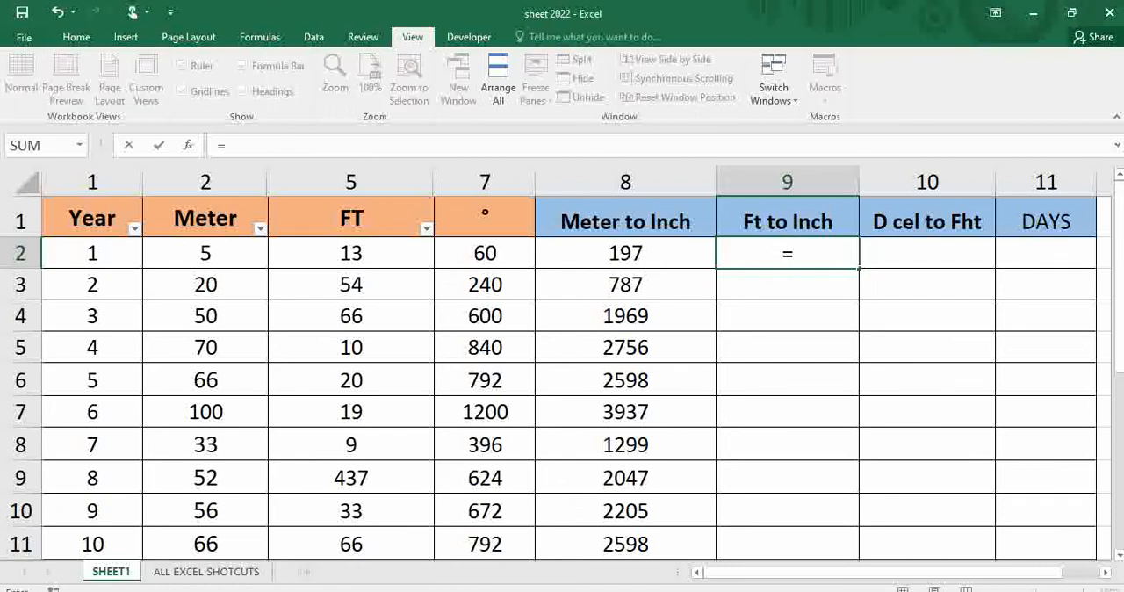
{"action": "type", "text": "convert"}
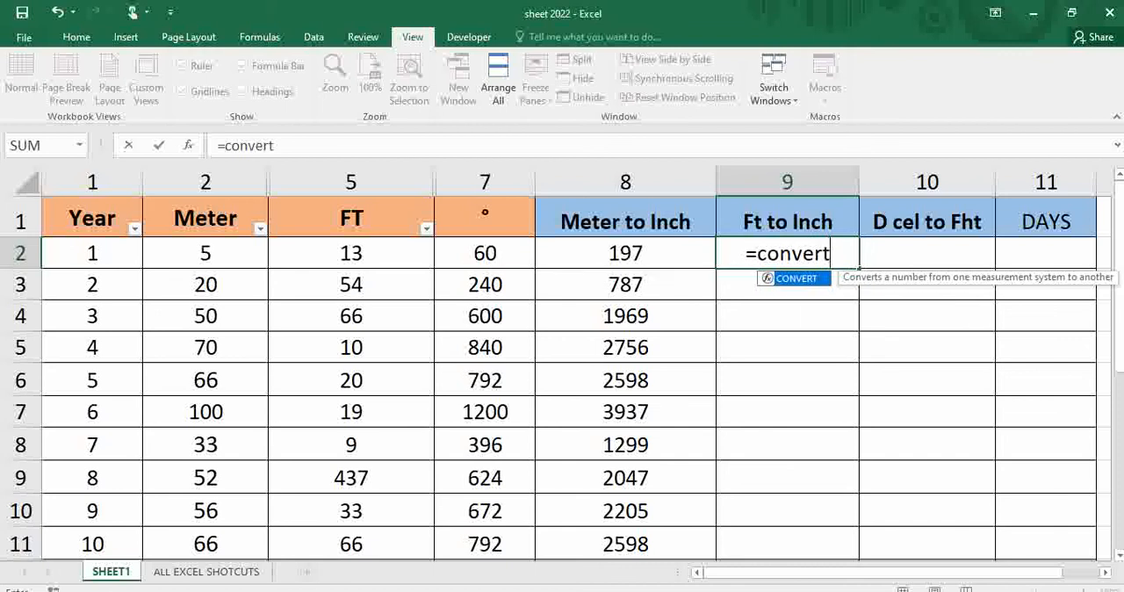
{"action": "key", "text": "Tab"}
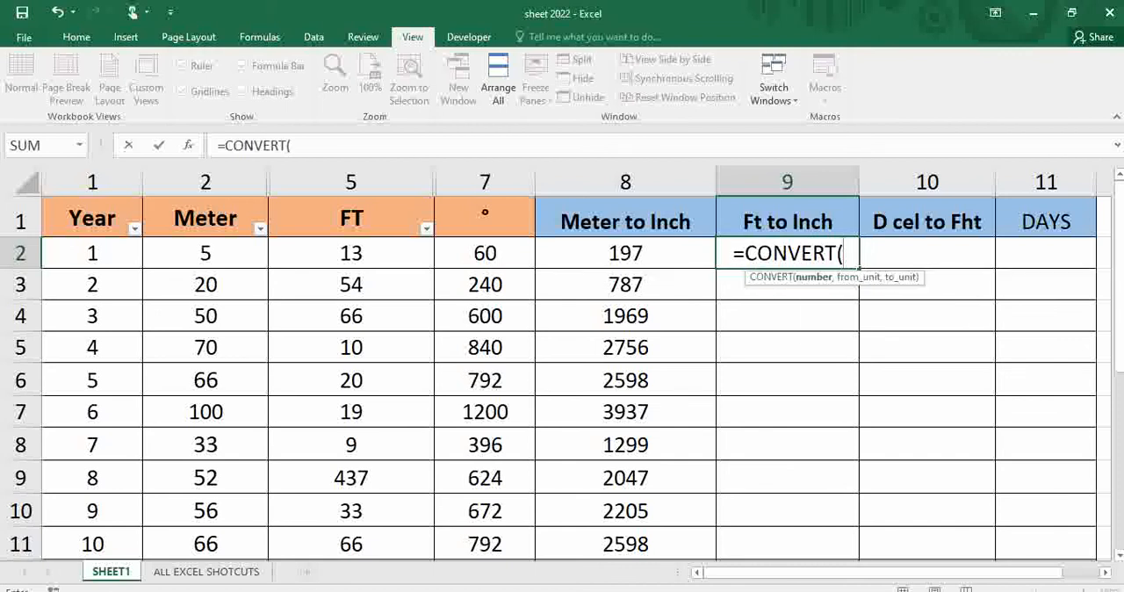
{"action": "left_click", "coordinate": [424, 260]}
{"action": "type", "text": ","}
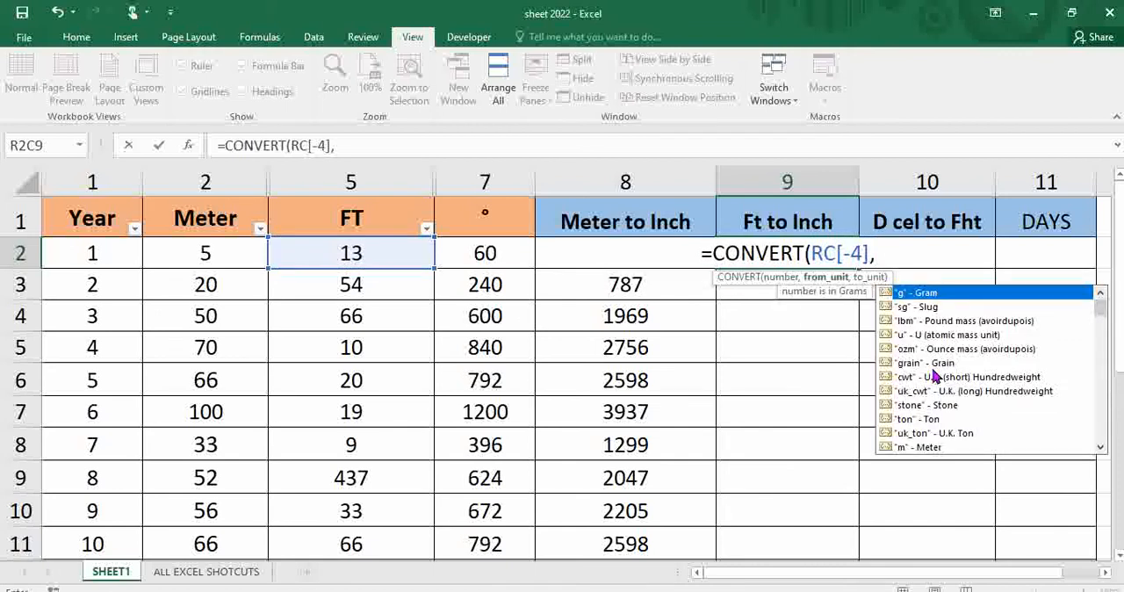
Complete the Ft to Inch formula with units "ft" and "in", and fill it down to row 10.
{"action": "left_click", "coordinate": [1101, 447]}
{"action": "left_click", "coordinate": [1101, 447]}
{"action": "left_click", "coordinate": [1101, 447]}
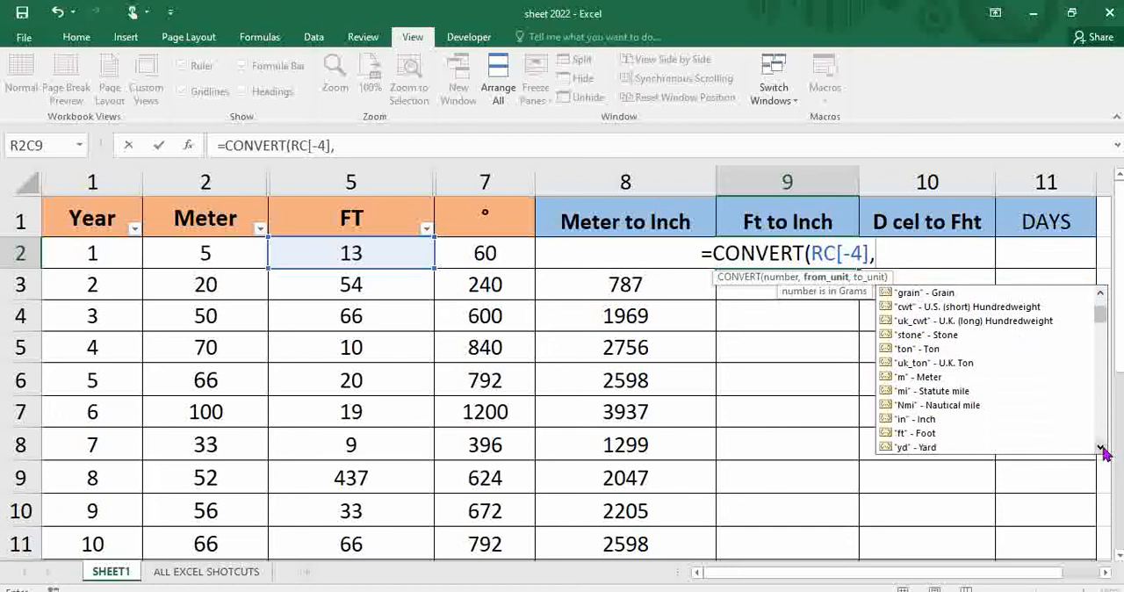
{"action": "double_click", "coordinate": [913, 433]}
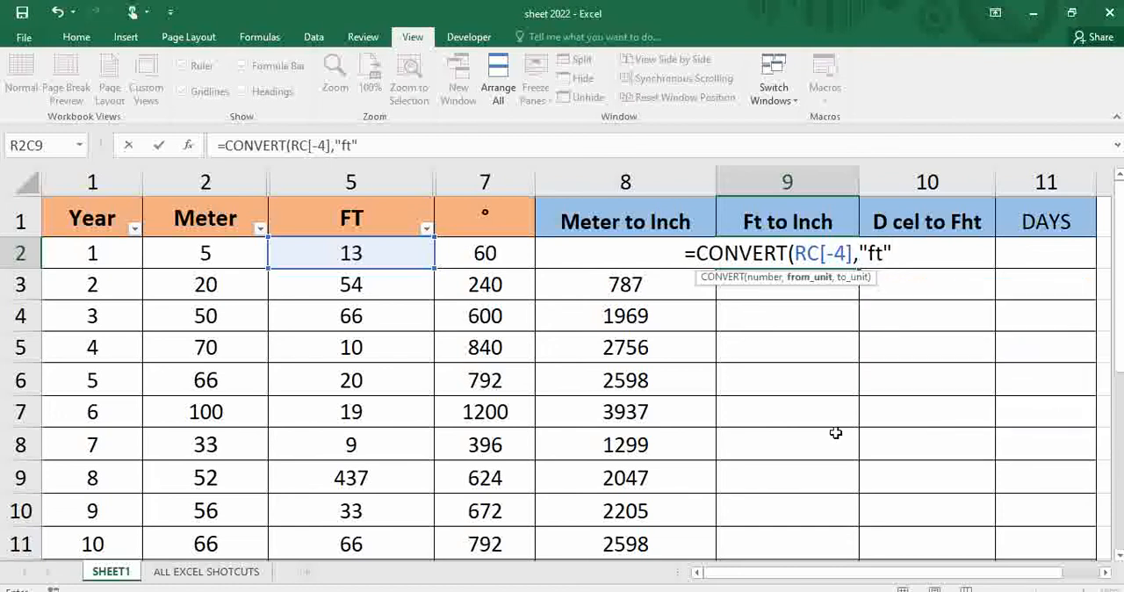
{"action": "type", "text": ","}
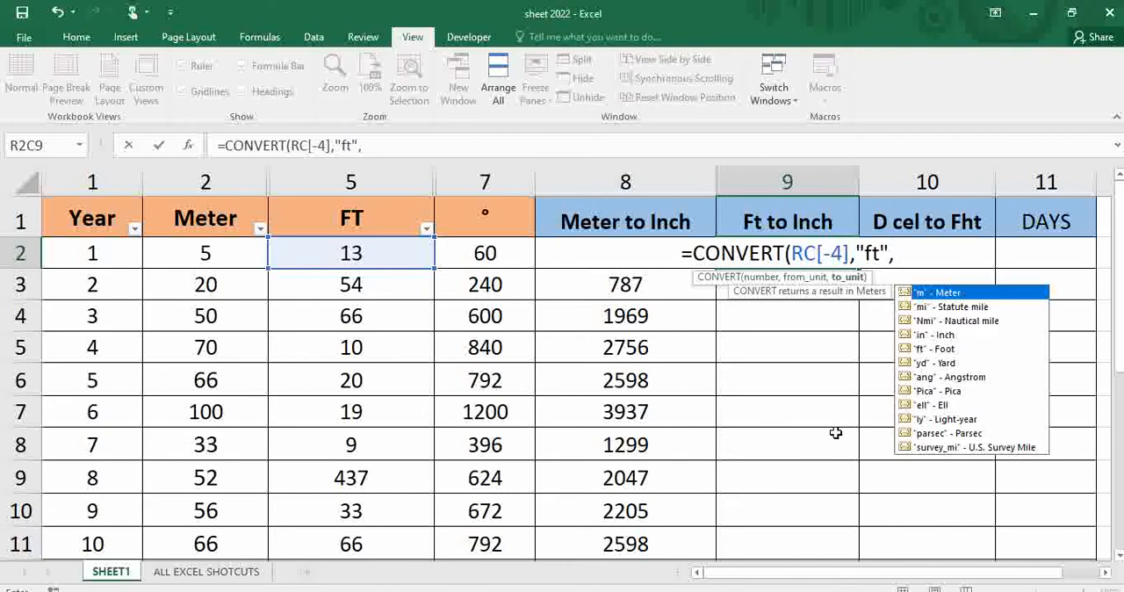
{"action": "left_click", "coordinate": [924, 336]}
{"action": "double_click", "coordinate": [924, 336]}
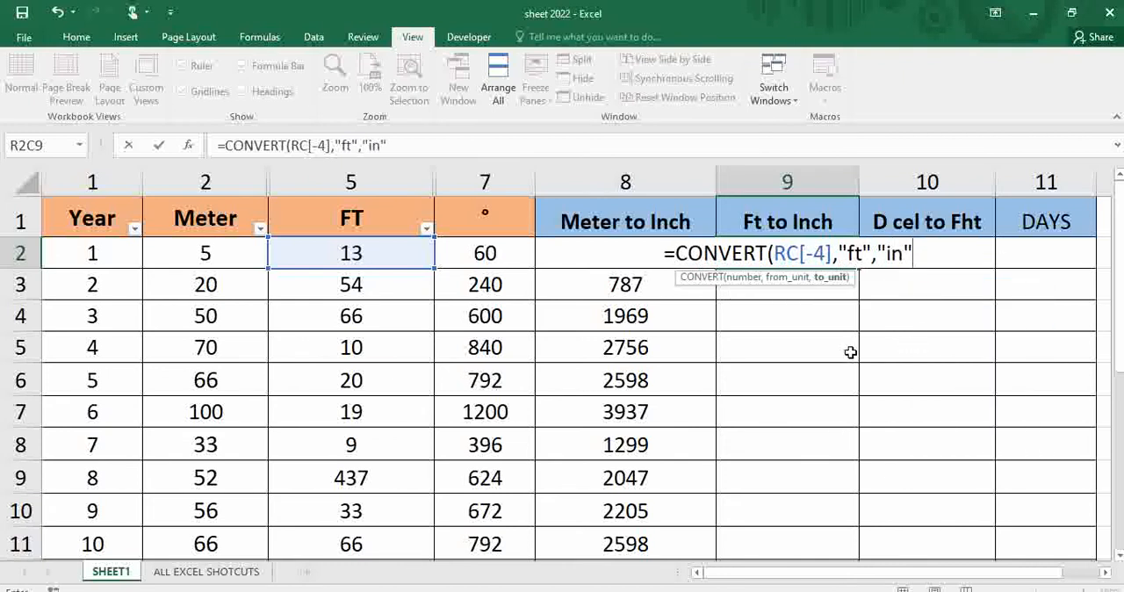
{"action": "type", "text": ")"}
{"action": "key", "text": "Return"}
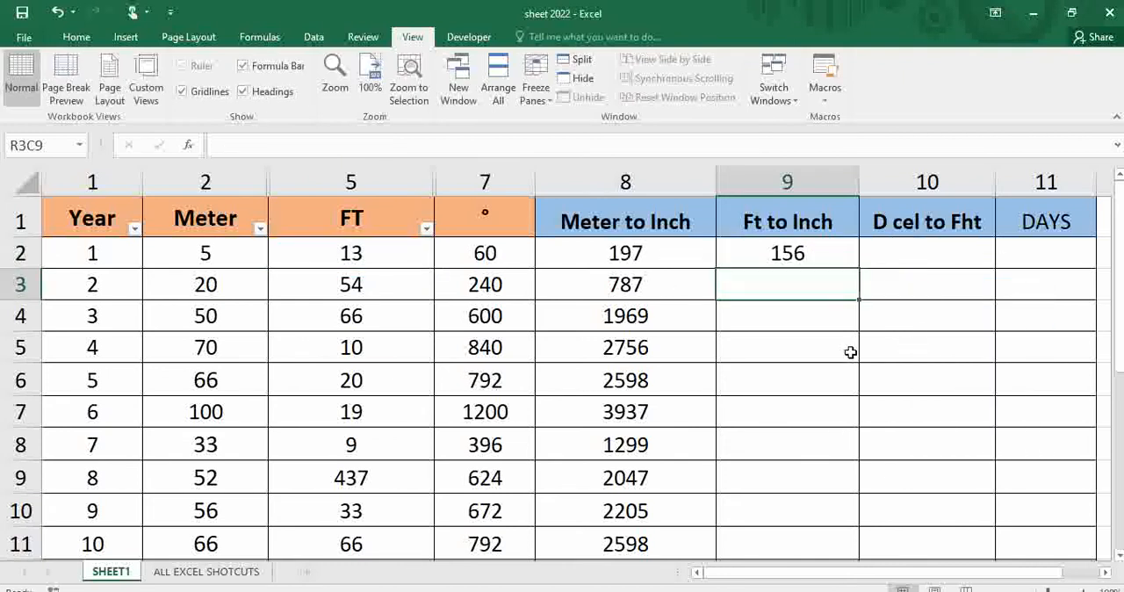
{"action": "left_click", "coordinate": [835, 261]}
{"action": "left_click_drag", "start_coordinate": [858, 271], "coordinate": [855, 523]}
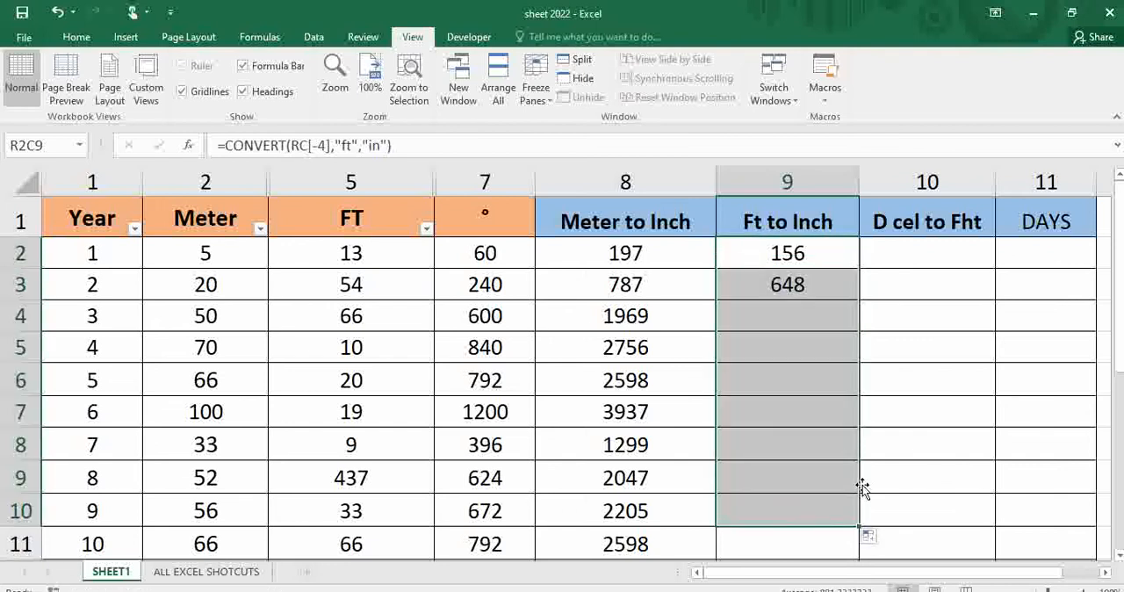
Start a CONVERT formula in row 2 of the D cel to Fht column, using the row's degree value RC[-3] as the number.
{"action": "left_click", "coordinate": [896, 259]}
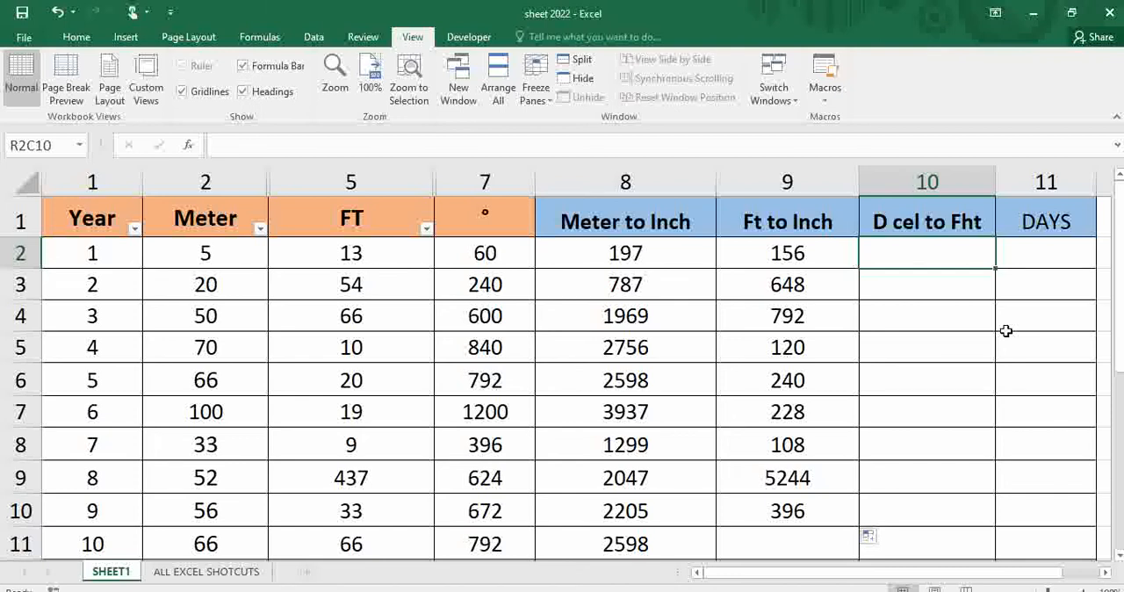
{"action": "type", "text": "=cov"}
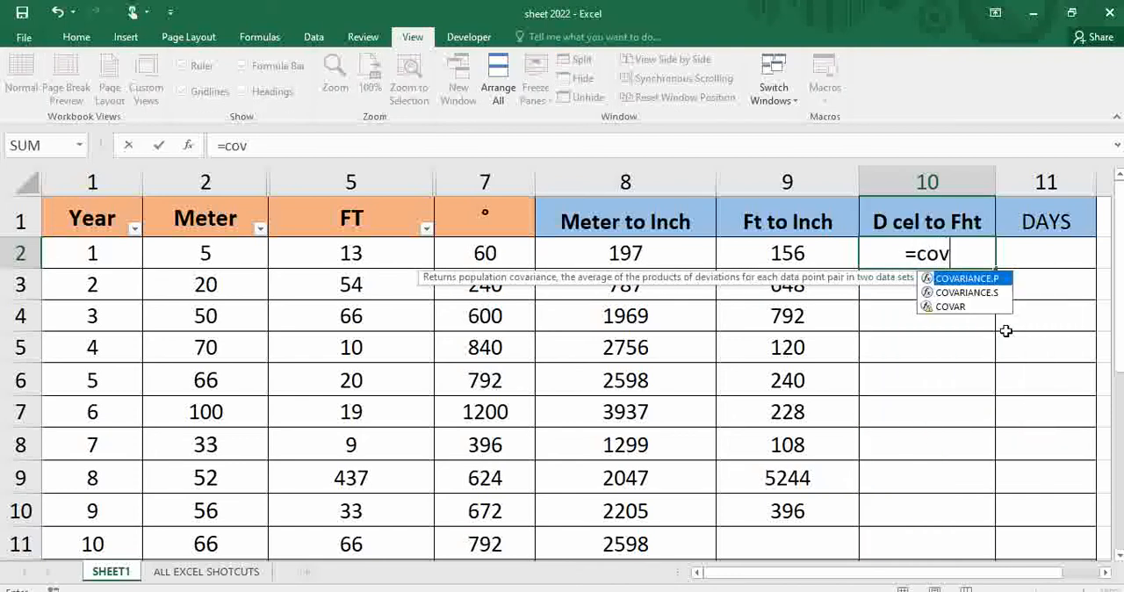
{"action": "key", "text": "BackSpace"}
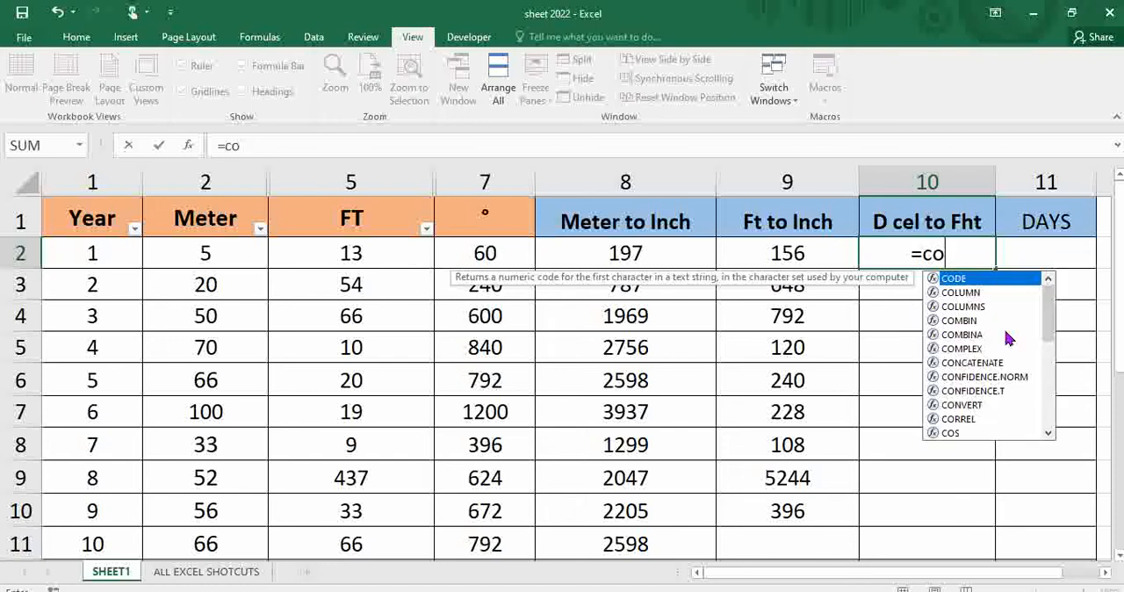
{"action": "type", "text": "nvert"}
{"action": "key", "text": "Tab"}
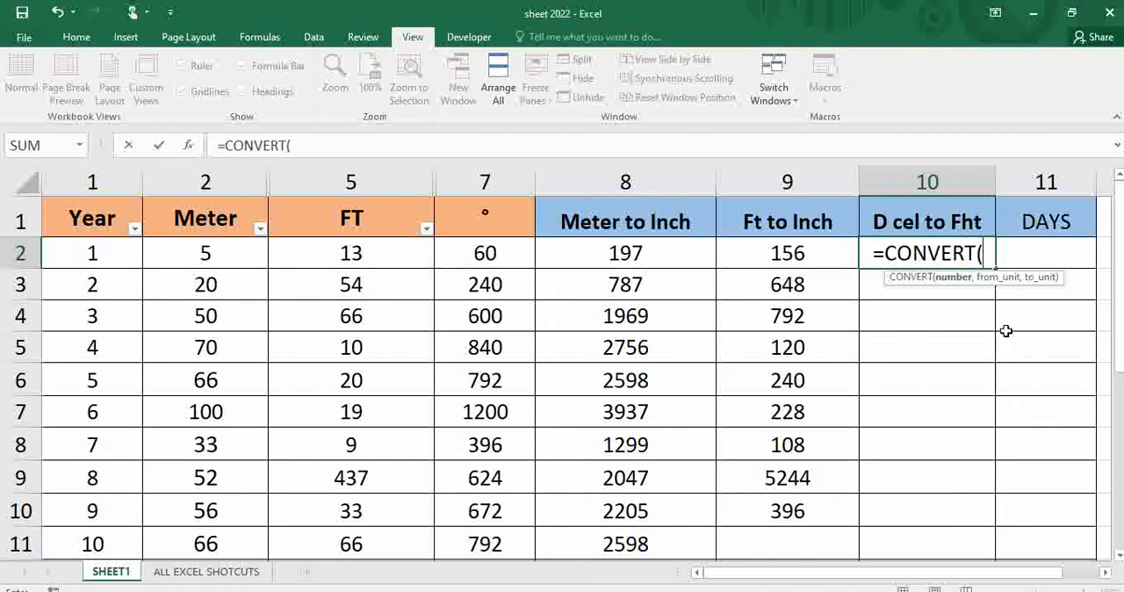
{"action": "left_click", "coordinate": [484, 255]}
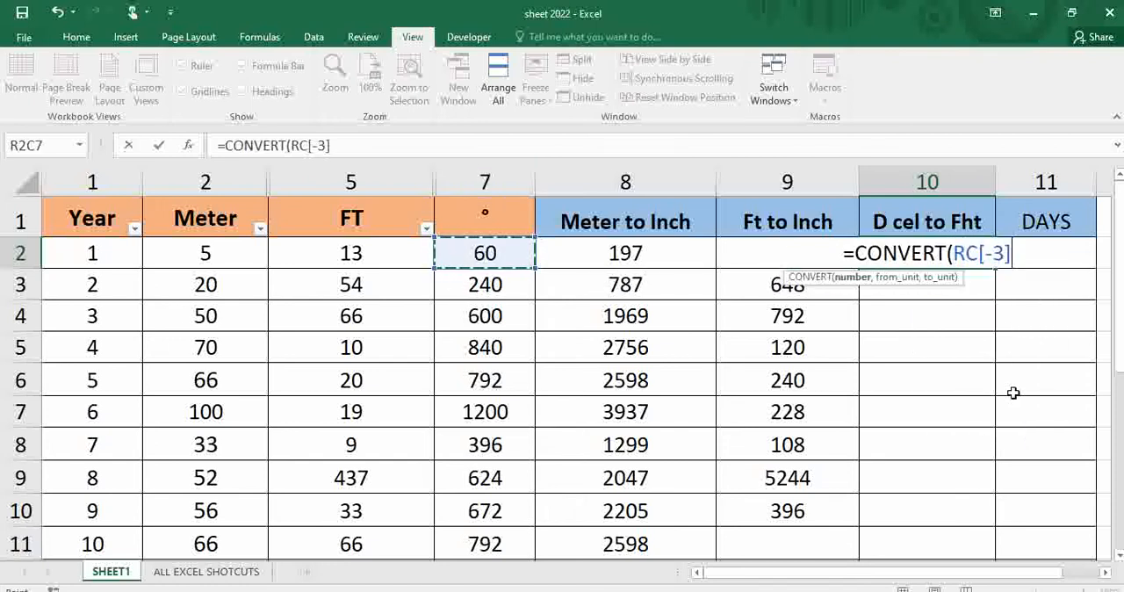
{"action": "type", "text": ","}
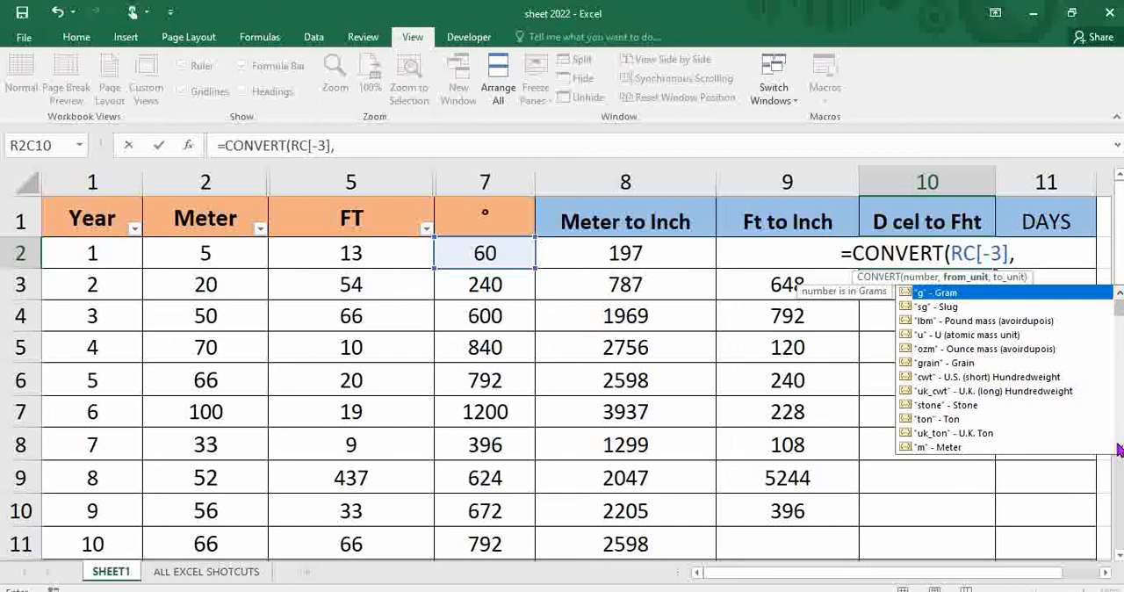
Complete the D cel to Fht formula with units "C" and "F", and fill it down to row 10.
{"action": "scroll", "coordinate": [1119, 450], "scroll_direction": "down", "scroll_amount": 6}
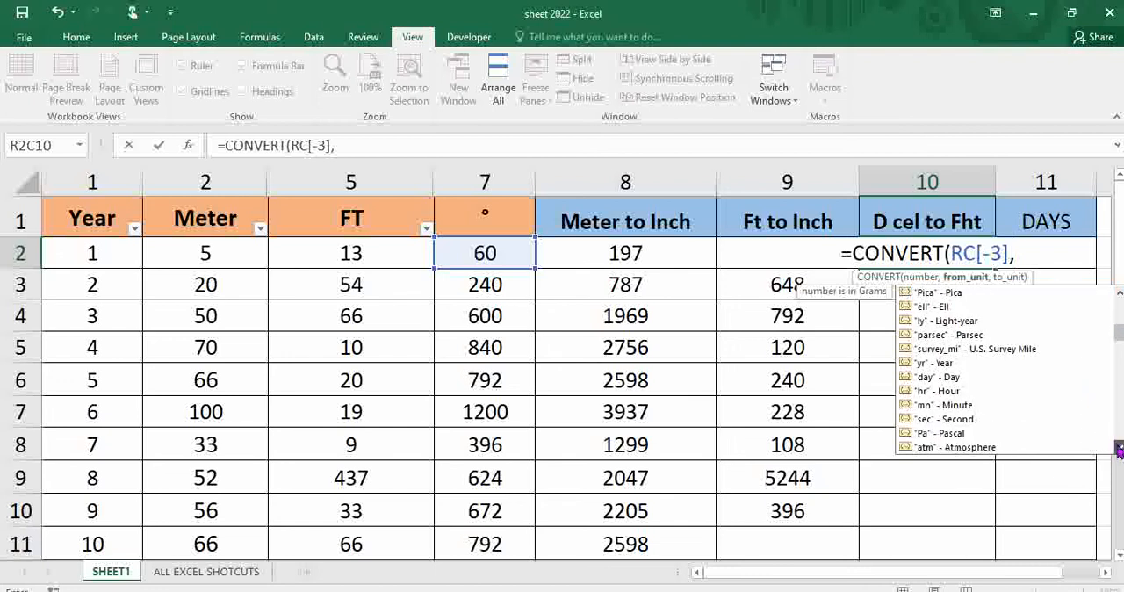
{"action": "scroll", "coordinate": [1119, 449], "scroll_direction": "down", "scroll_amount": 7}
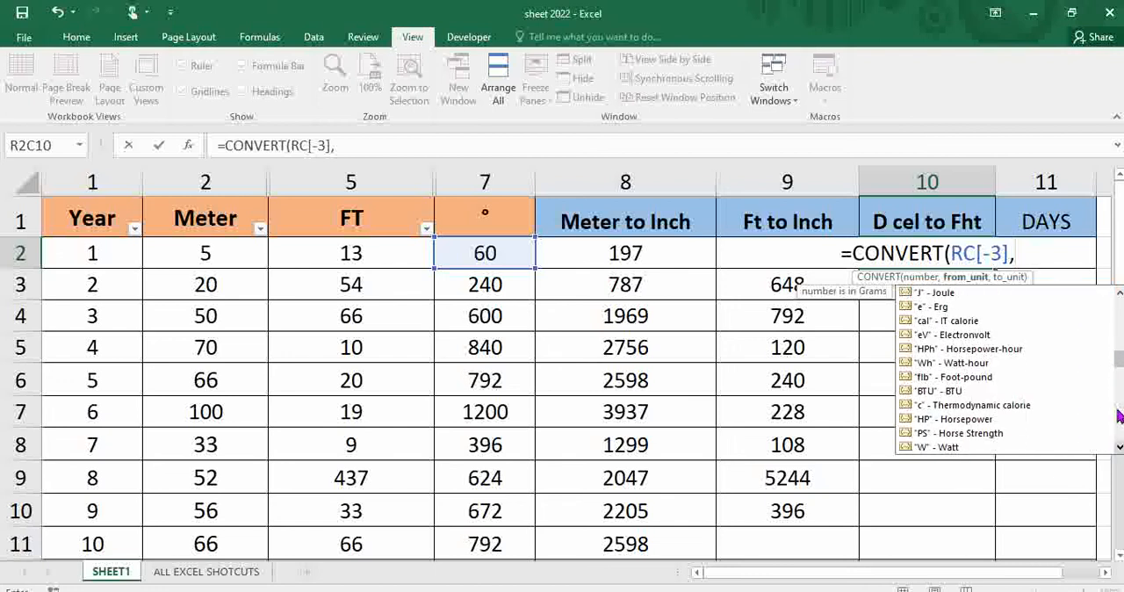
{"action": "scroll", "coordinate": [1118, 472], "scroll_direction": "down", "scroll_amount": 4}
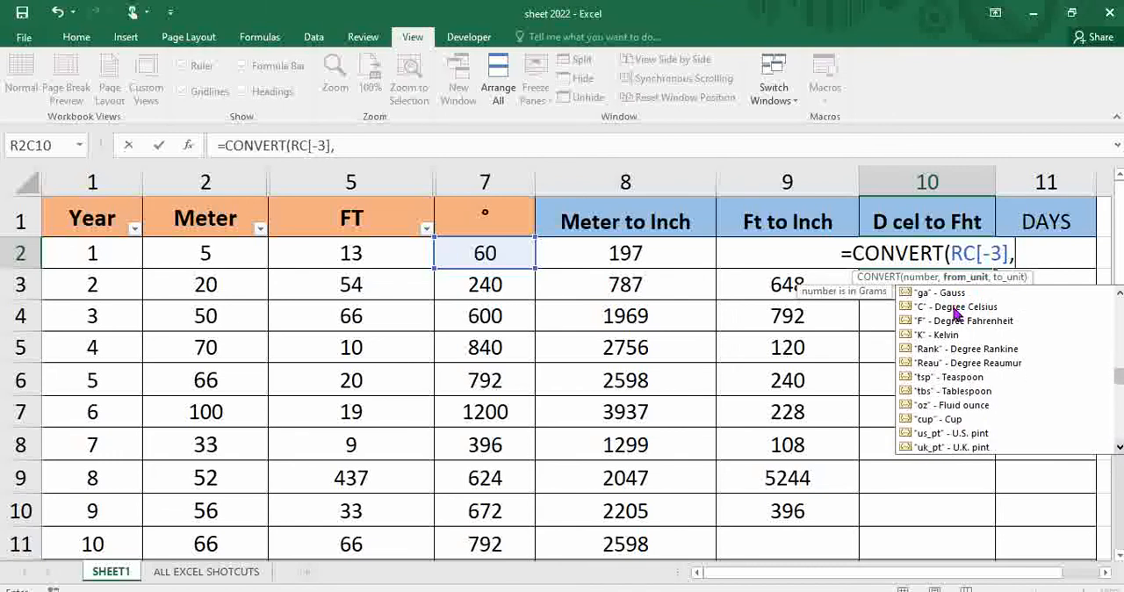
{"action": "left_click", "coordinate": [955, 309]}
{"action": "double_click", "coordinate": [955, 307]}
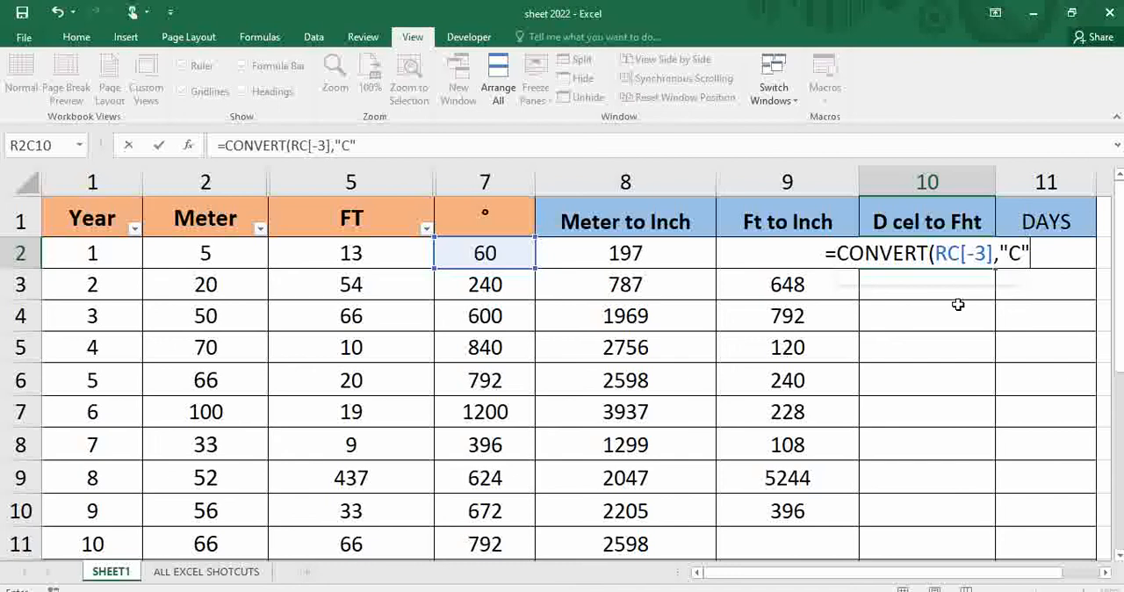
{"action": "type", "text": ","}
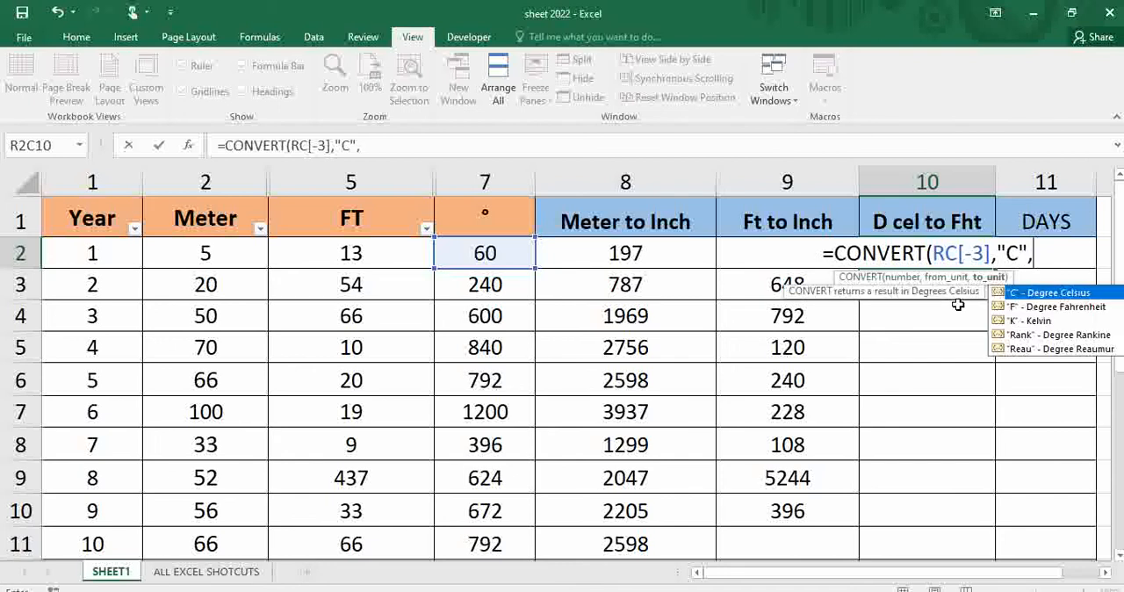
{"action": "left_click", "coordinate": [1011, 308]}
{"action": "double_click", "coordinate": [1011, 308]}
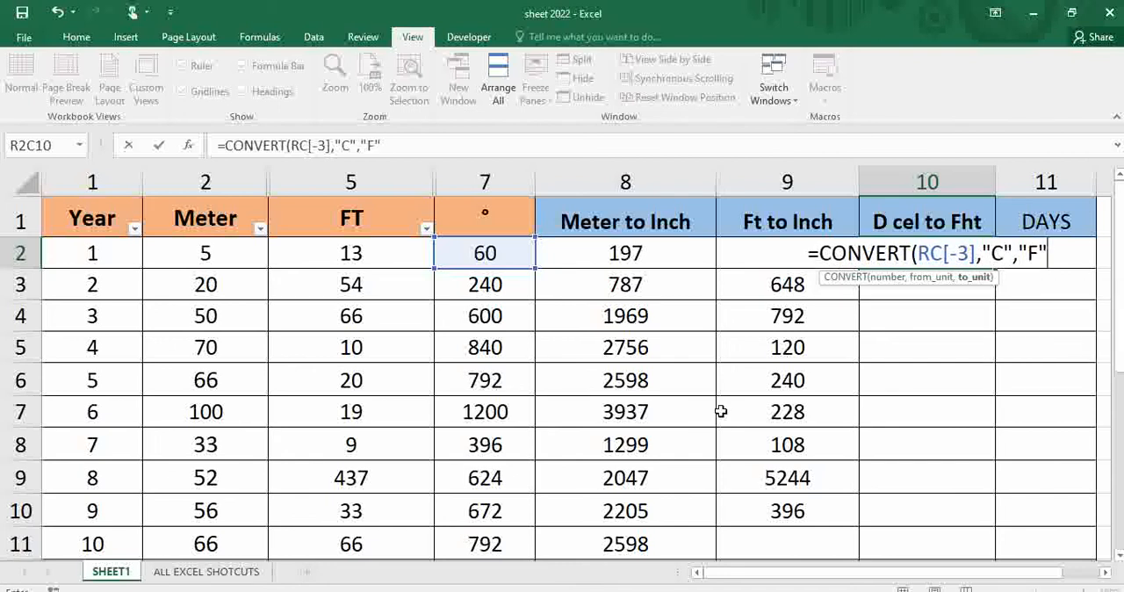
{"action": "type", "text": ")"}
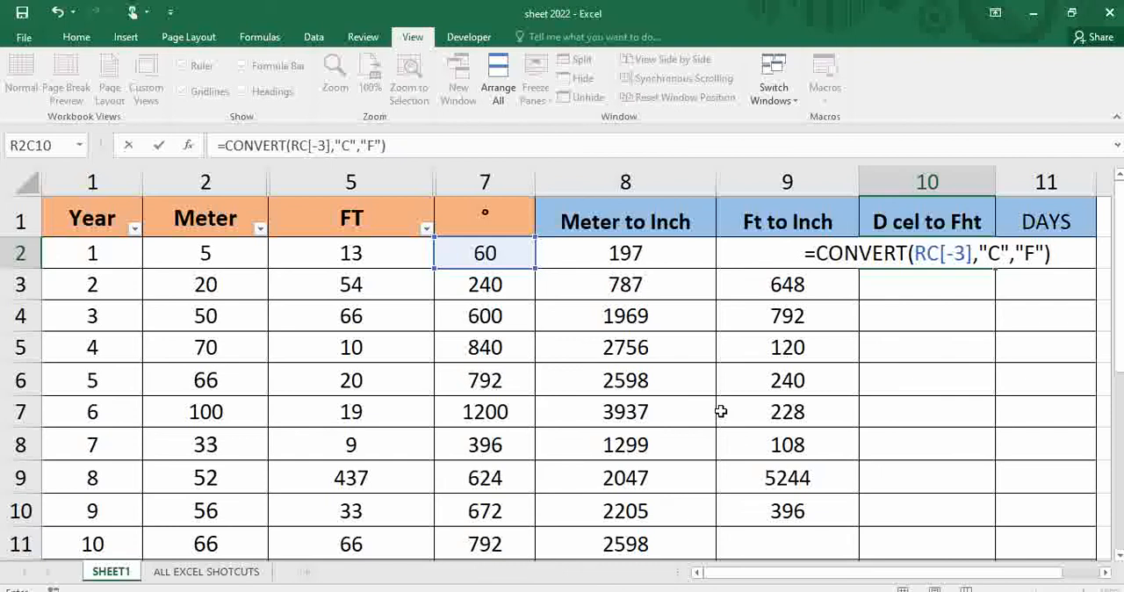
{"action": "key", "text": "Up"}
{"action": "left_click", "coordinate": [970, 256]}
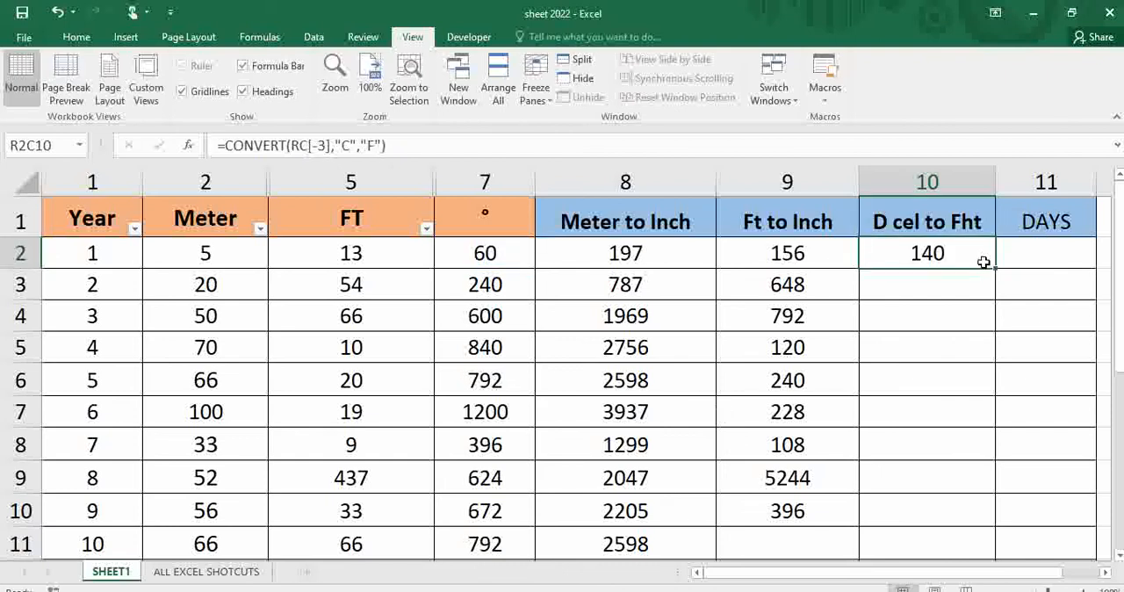
{"action": "left_click_drag", "start_coordinate": [995, 268], "coordinate": [966, 518]}
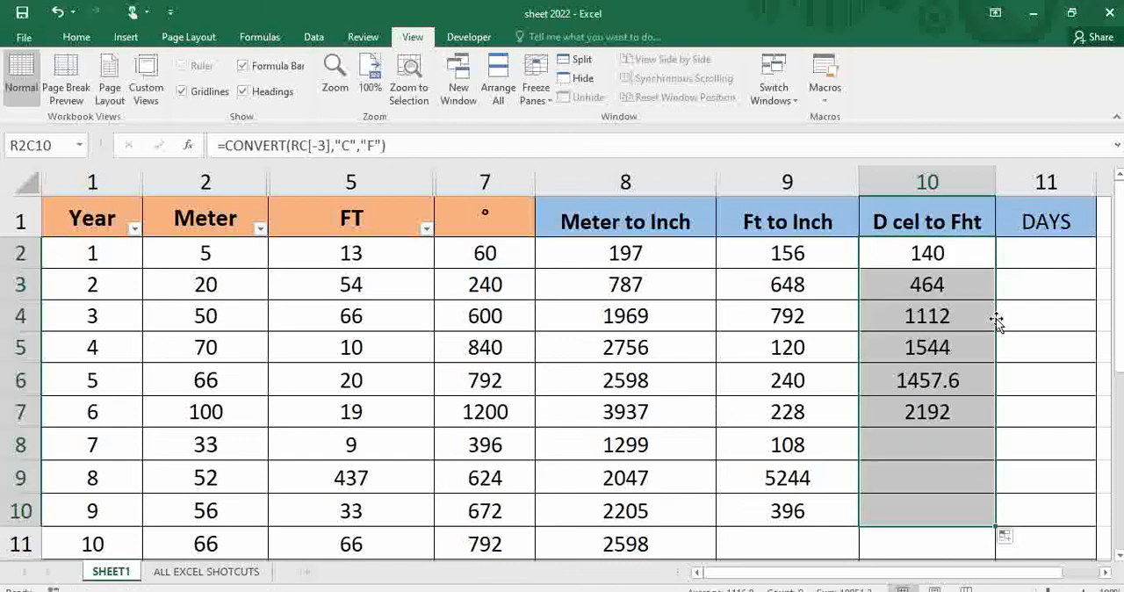
Start a CONVERT formula in row 2 of the DAYS column, using the row's Year value RC[-10] as the number.
{"action": "left_click", "coordinate": [1041, 257]}
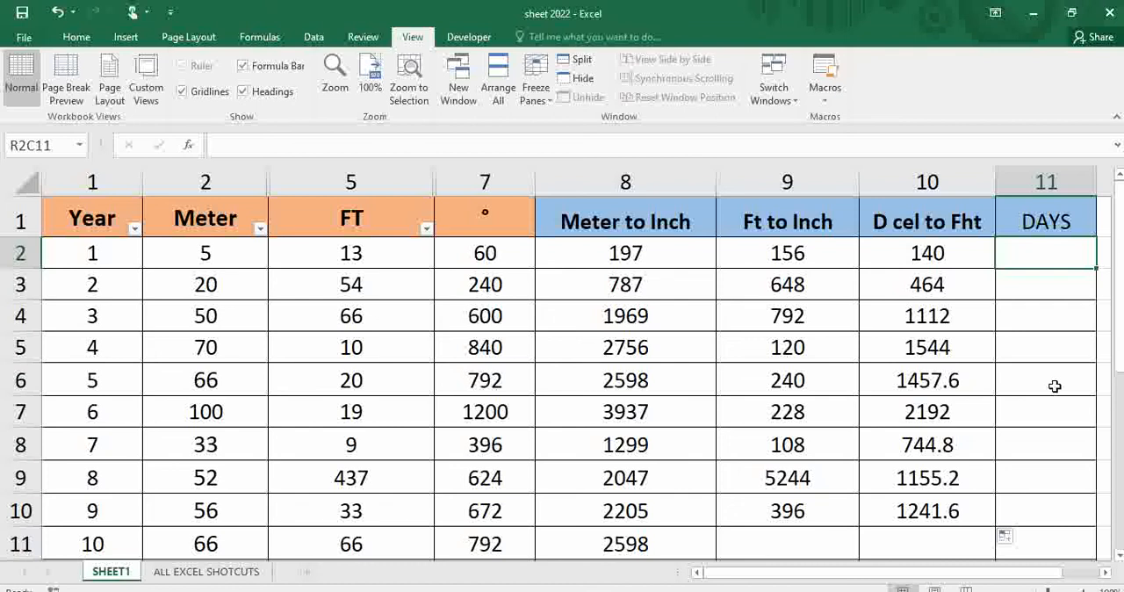
{"action": "type", "text": "="}
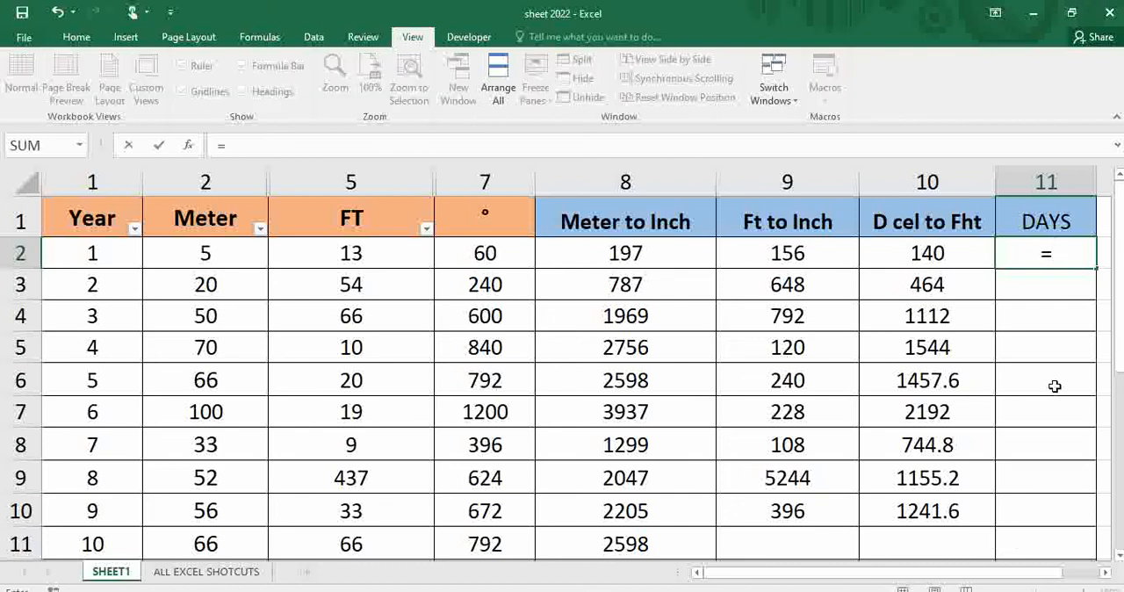
{"action": "type", "text": "convert"}
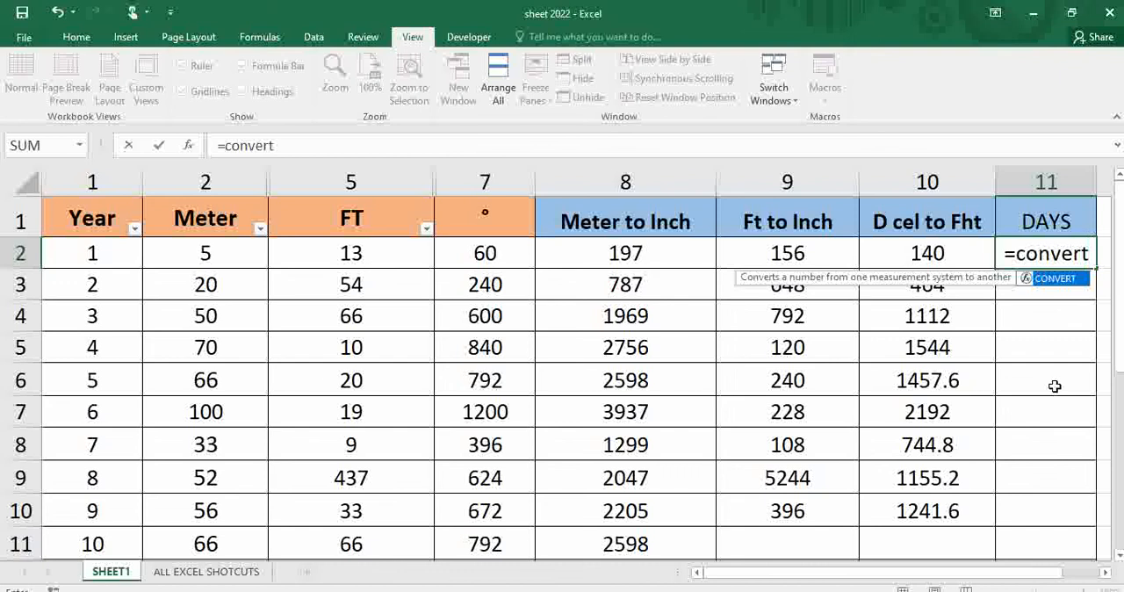
{"action": "key", "text": "Tab"}
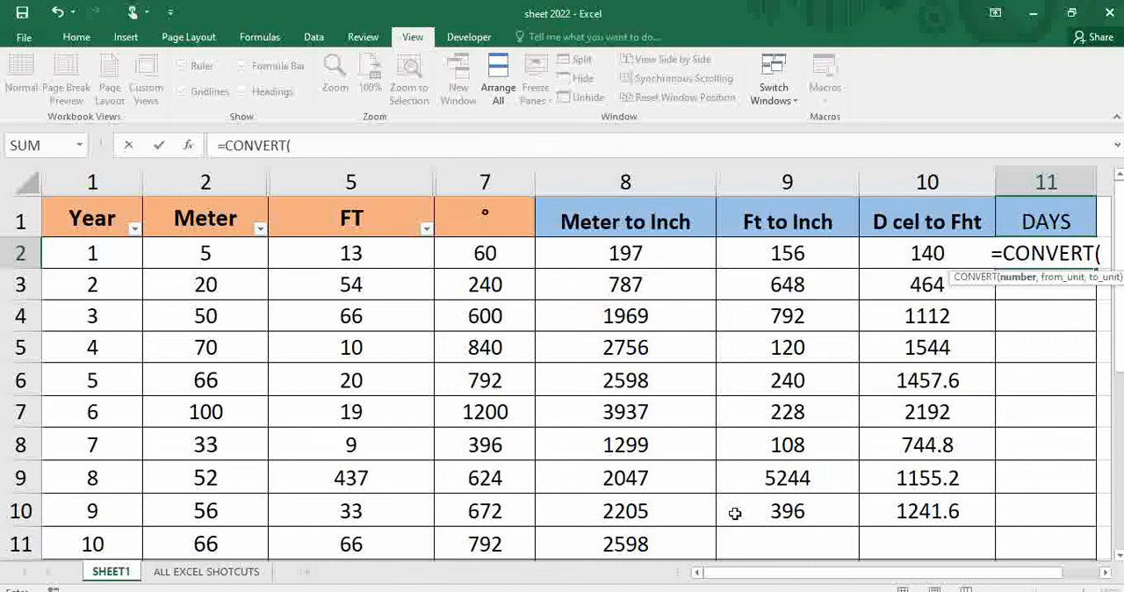
{"action": "left_click", "coordinate": [127, 252]}
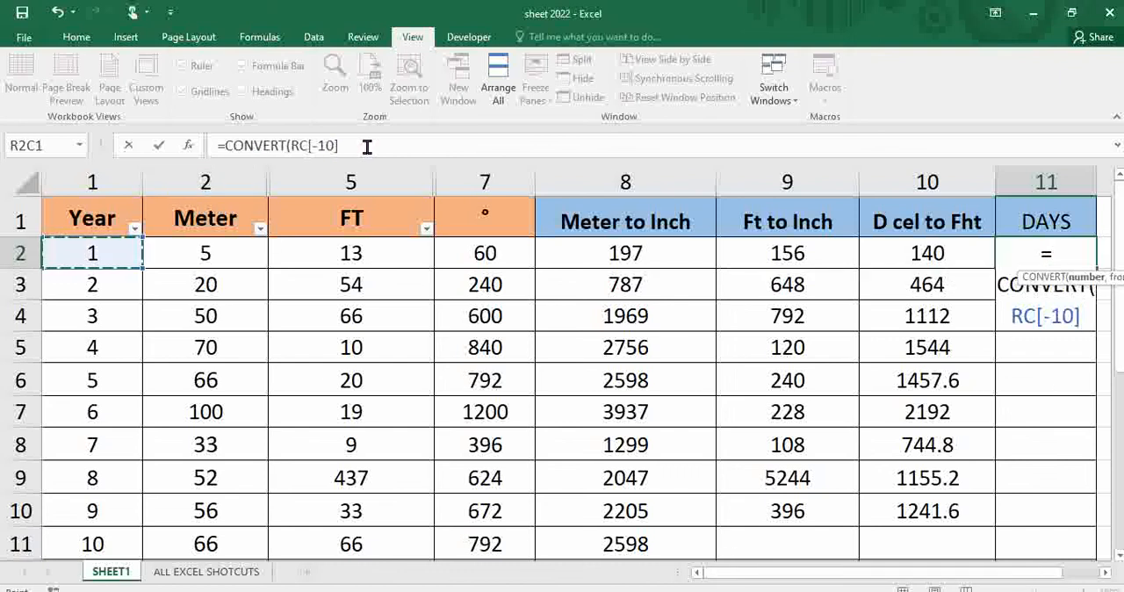
{"action": "type", "text": ","}
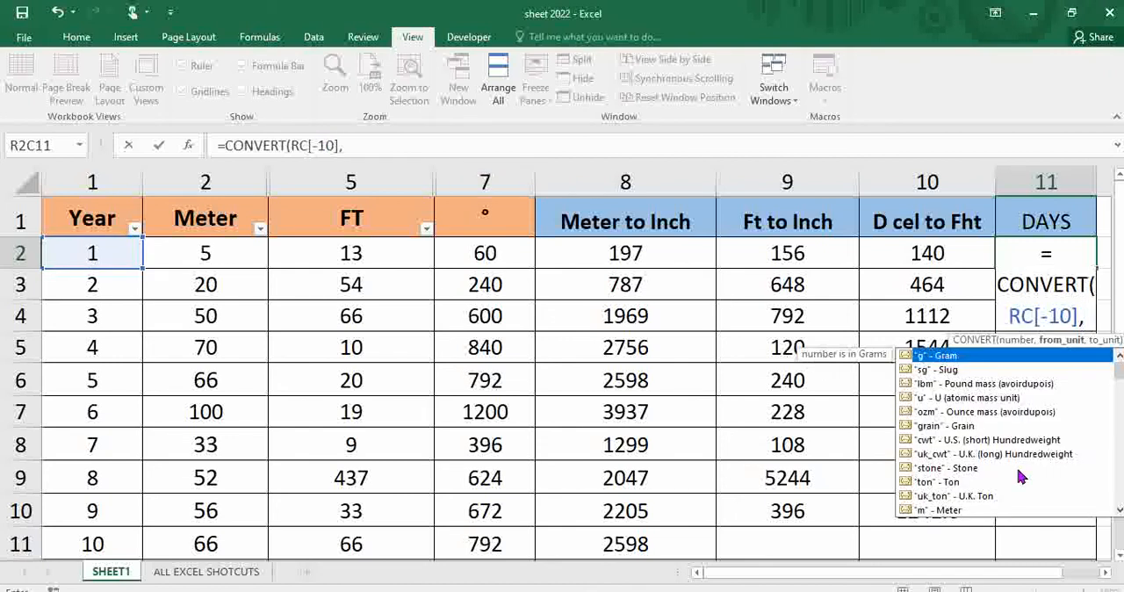
Complete the DAYS formula with units "yr" and "day", and fill it down to row 10.
{"action": "left_click", "coordinate": [1119, 510]}
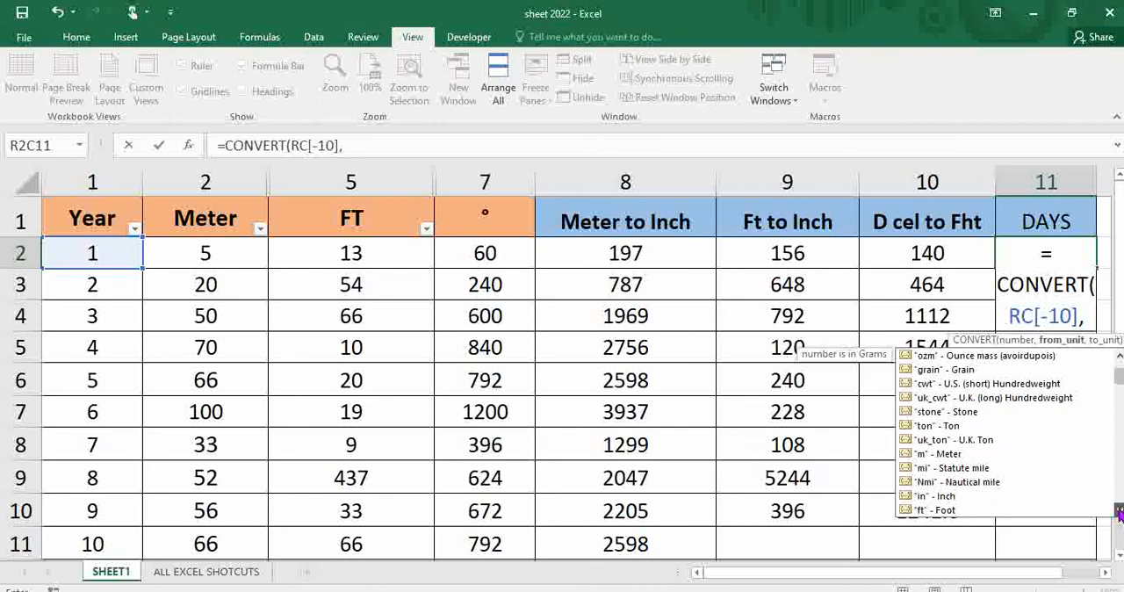
{"action": "scroll", "coordinate": [1119, 513], "scroll_direction": "down", "scroll_amount": 3}
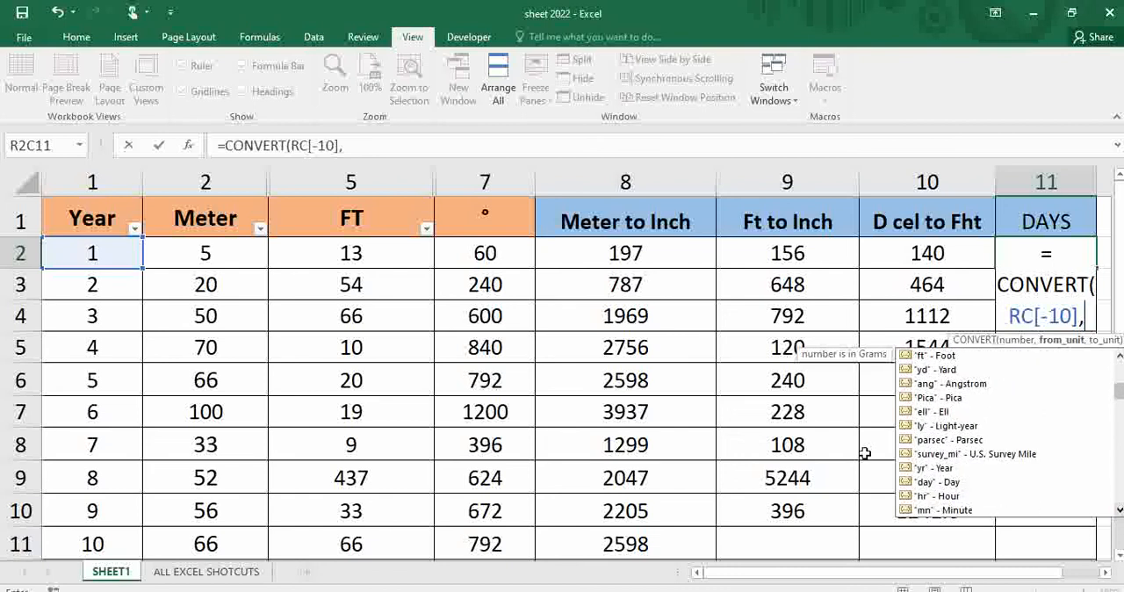
{"action": "double_click", "coordinate": [941, 468]}
{"action": "type", "text": ","}
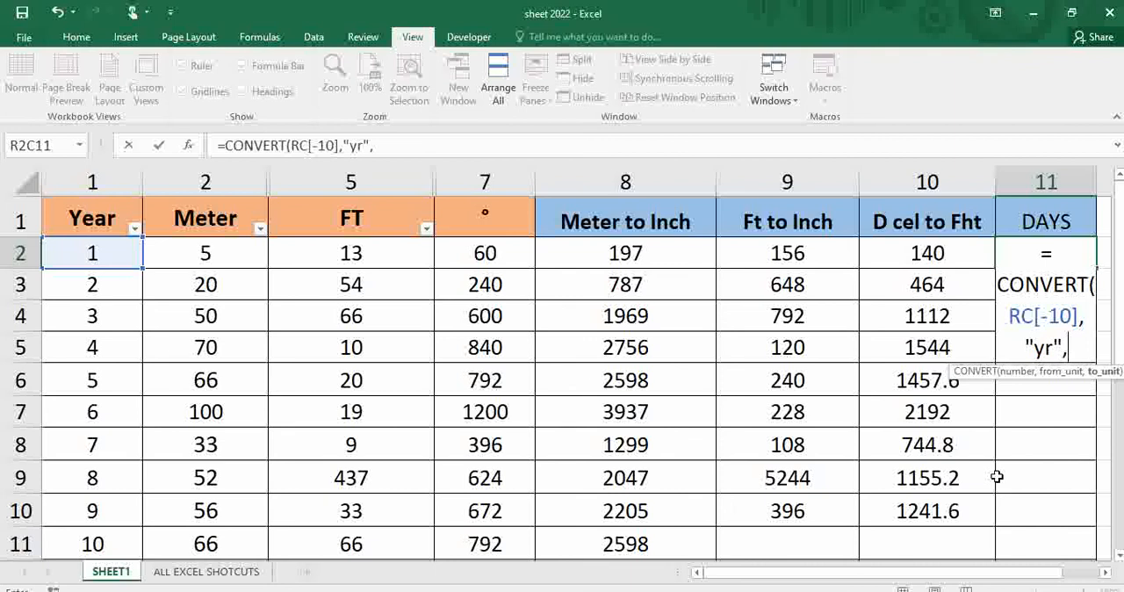
{"action": "double_click", "coordinate": [1087, 401]}
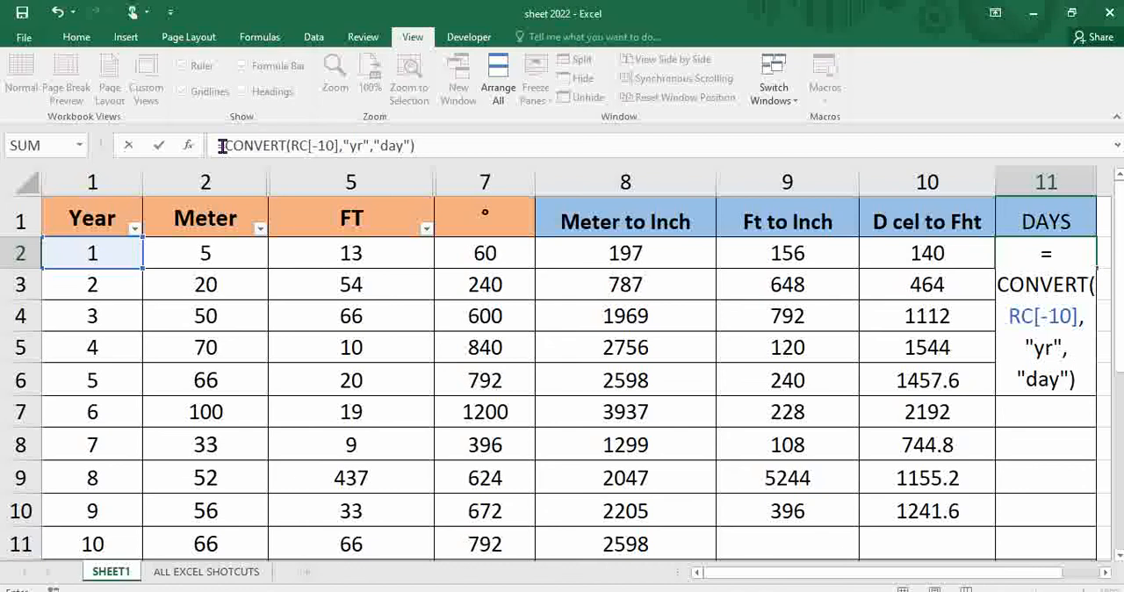
{"action": "key", "text": "Return"}
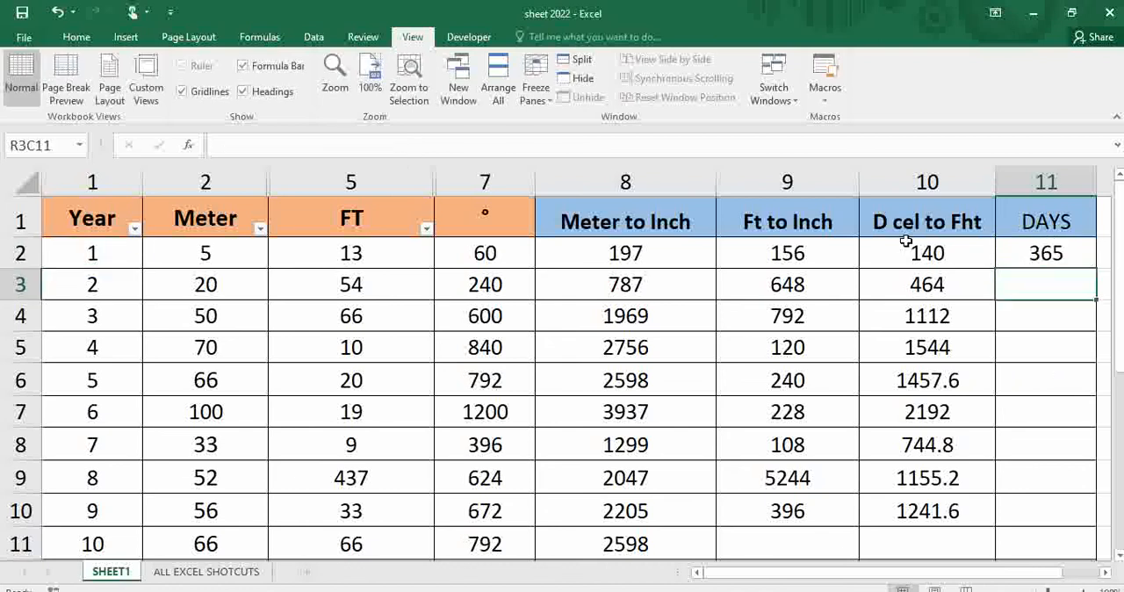
{"action": "left_click", "coordinate": [1060, 257]}
{"action": "left_click_drag", "start_coordinate": [1098, 270], "coordinate": [1005, 516]}
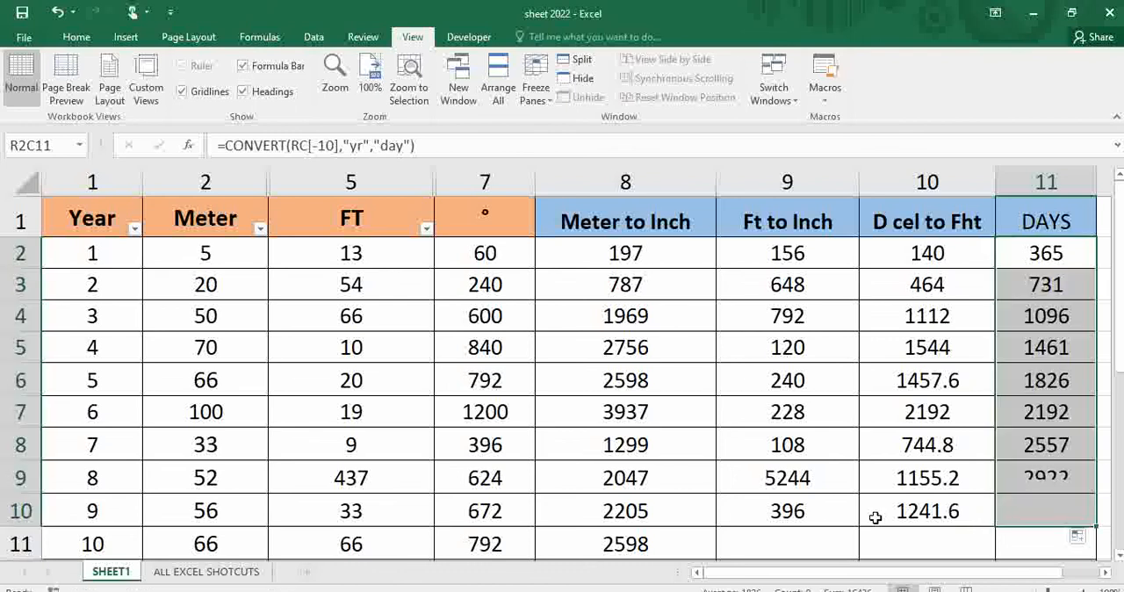
{"action": "left_click", "coordinate": [789, 485]}
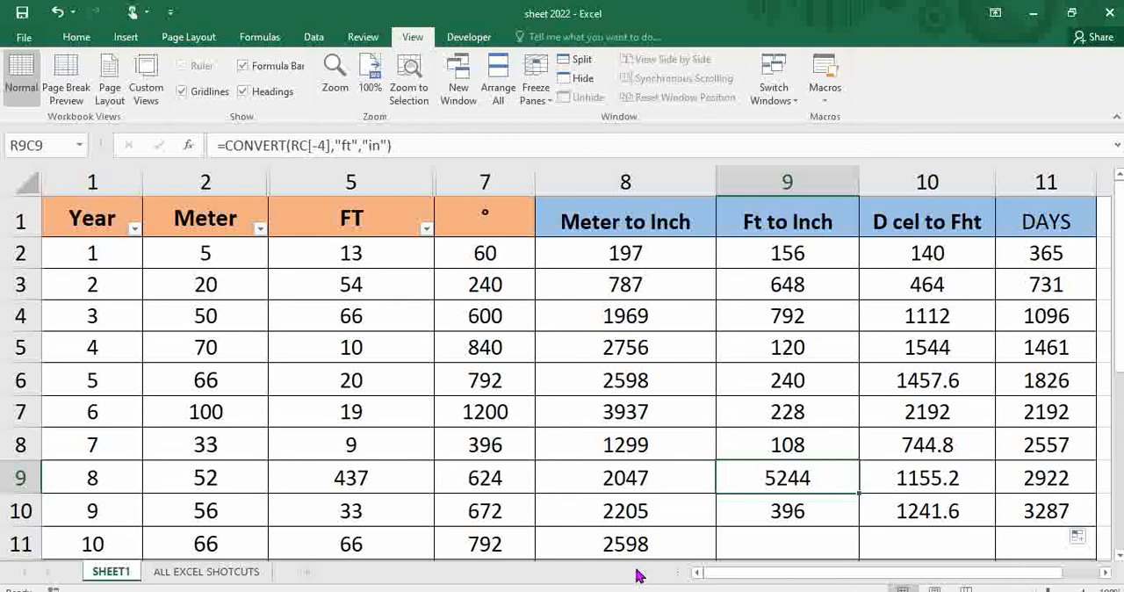
Replace the degree symbol in the column 7 header cell with the formula =CHAR(176).
{"action": "left_click", "coordinate": [490, 230]}
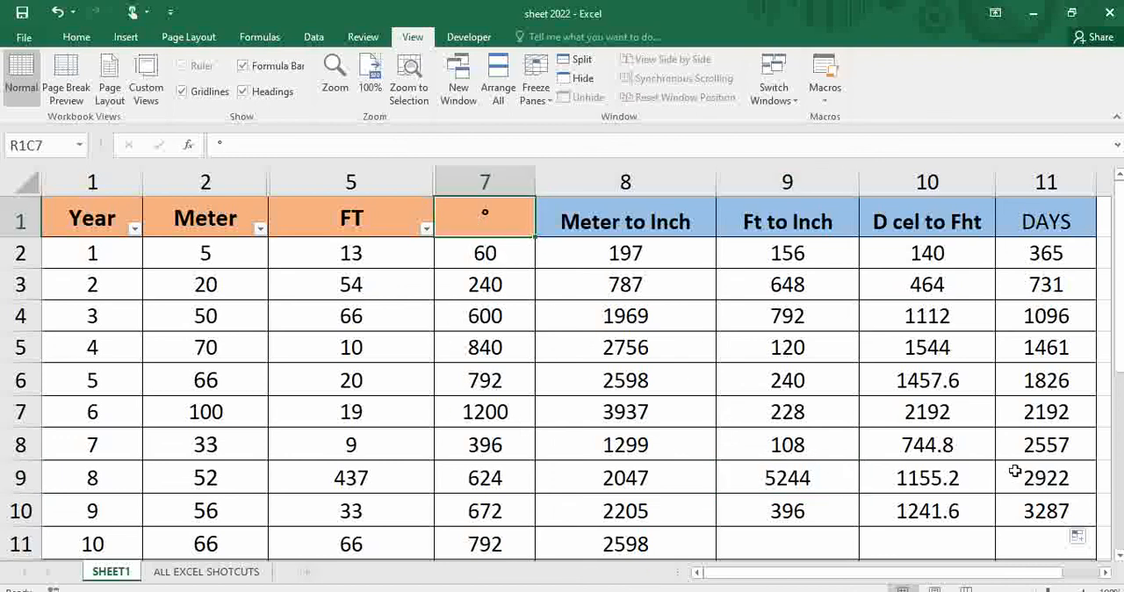
{"action": "key", "text": "Delete"}
{"action": "type", "text": "=c"}
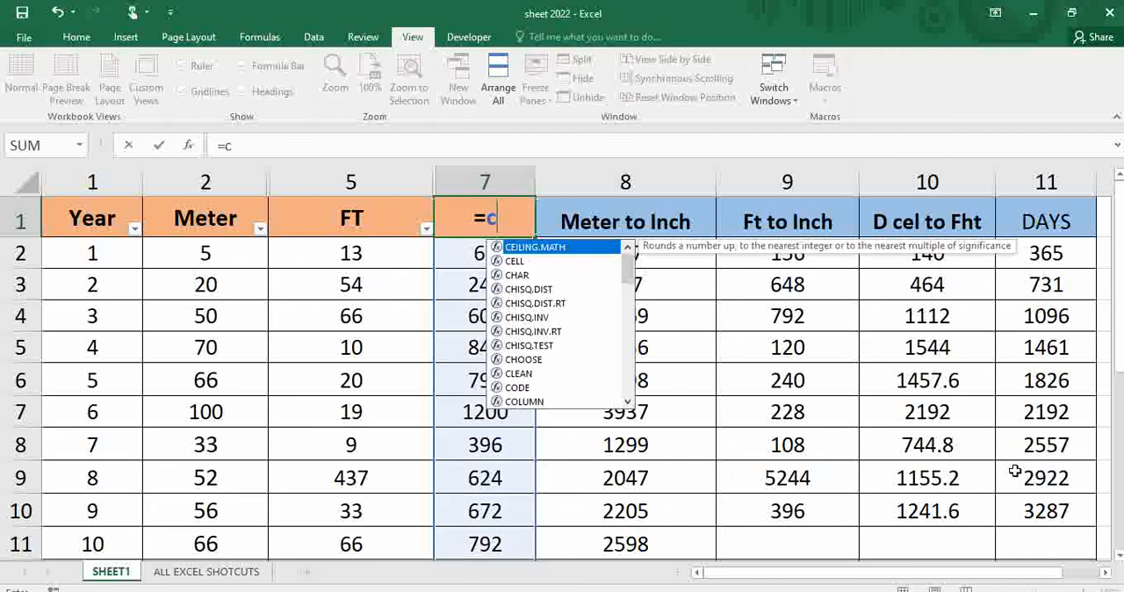
{"action": "type", "text": "har"}
{"action": "key", "text": "Tab"}
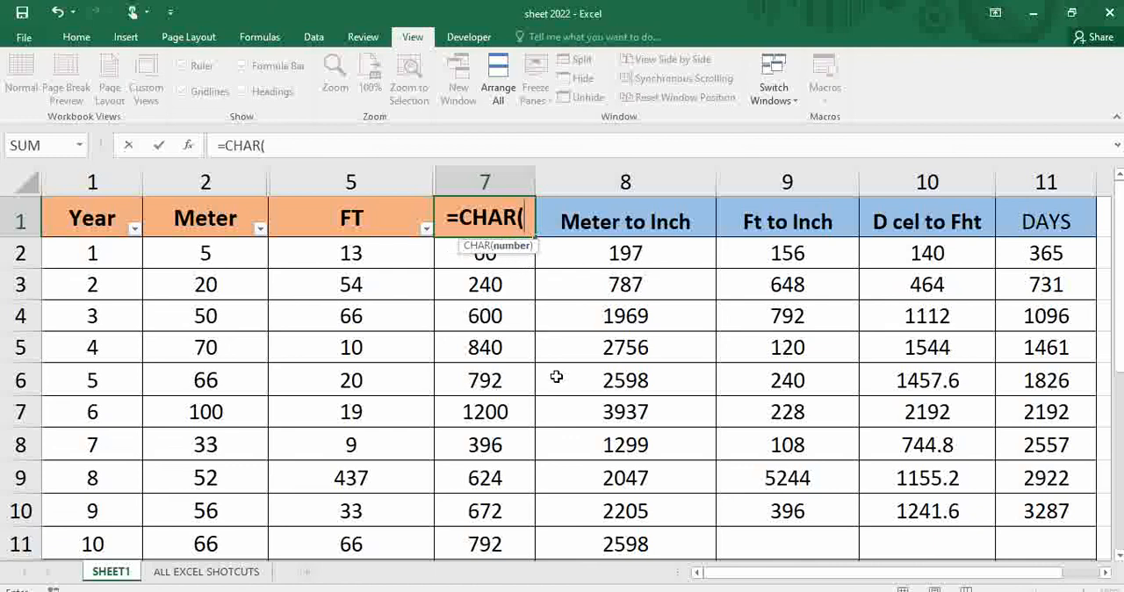
{"action": "type", "text": "176"}
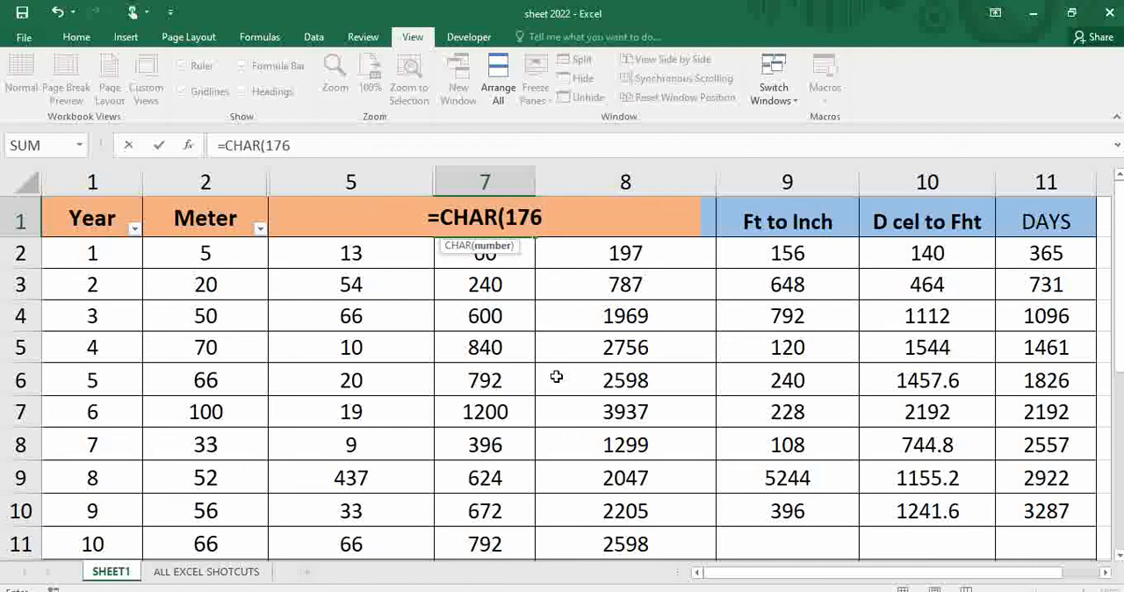
{"action": "type", "text": ")"}
{"action": "key", "text": "Return"}
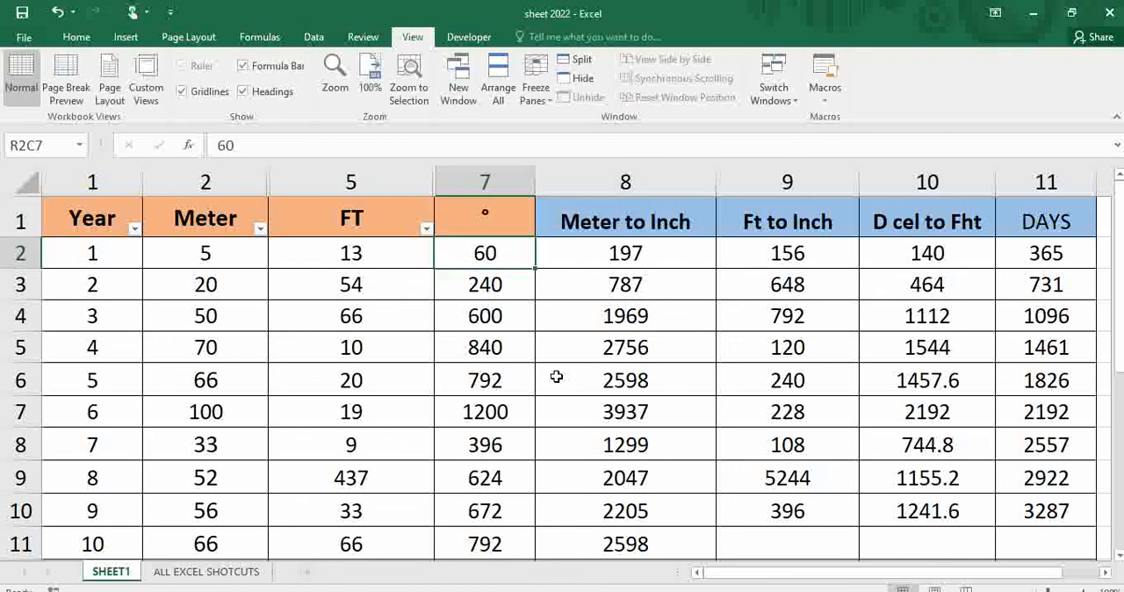
{"action": "left_click", "coordinate": [490, 209]}
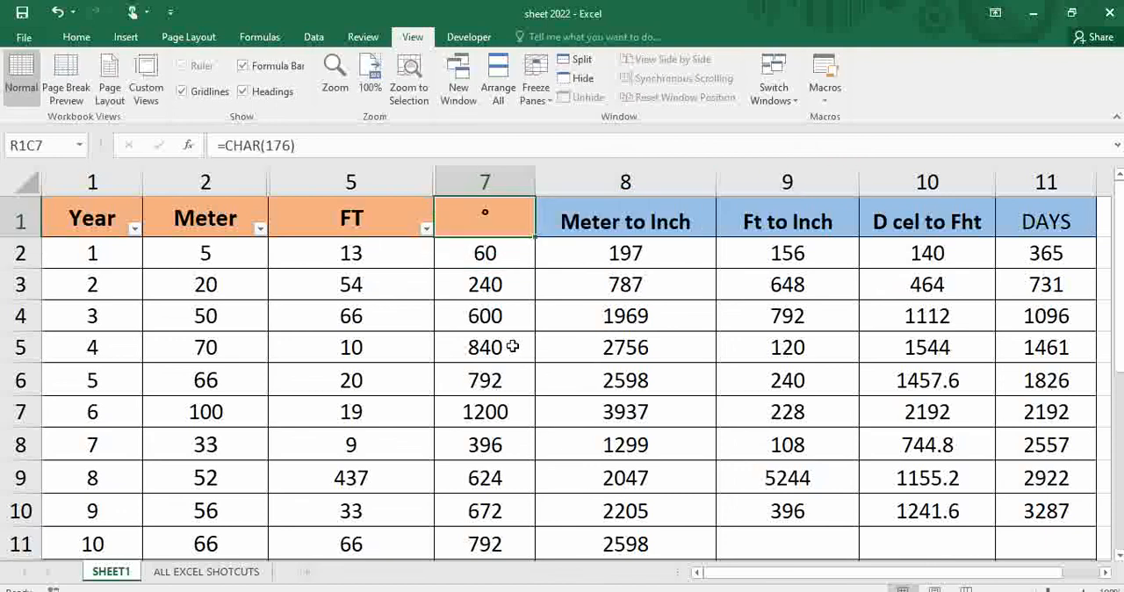